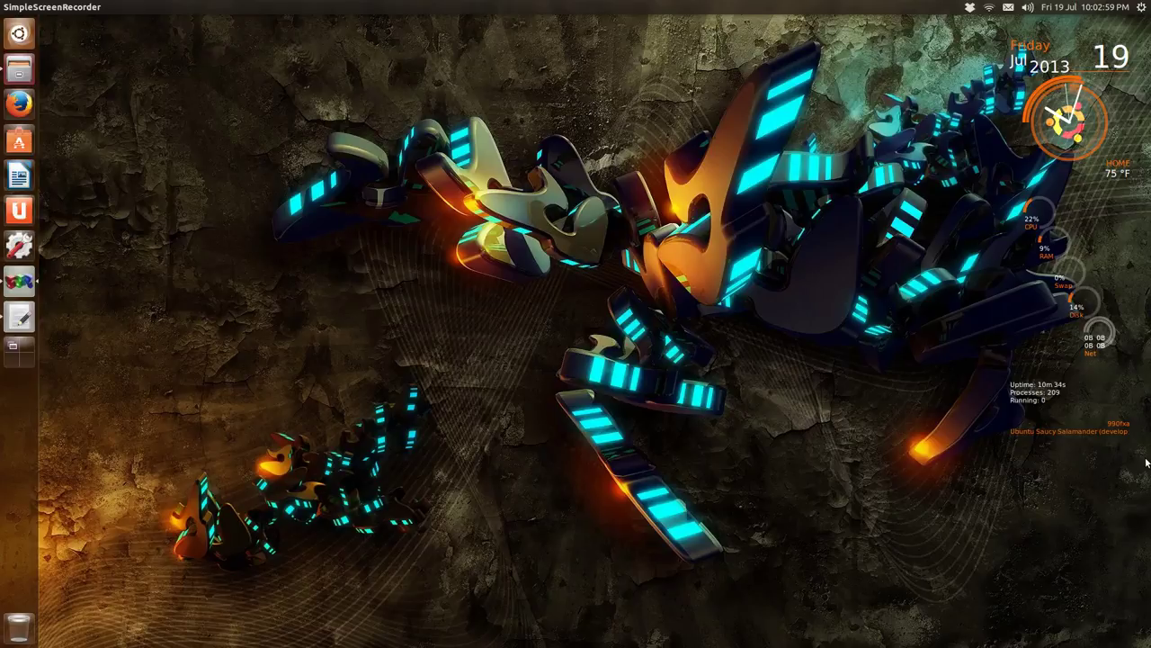
Copy the /usr/share/sounds/ubuntu/stereo path from Gnome Login Sound.txt, keeping the line intact, and save the notes.
click(5, 322)
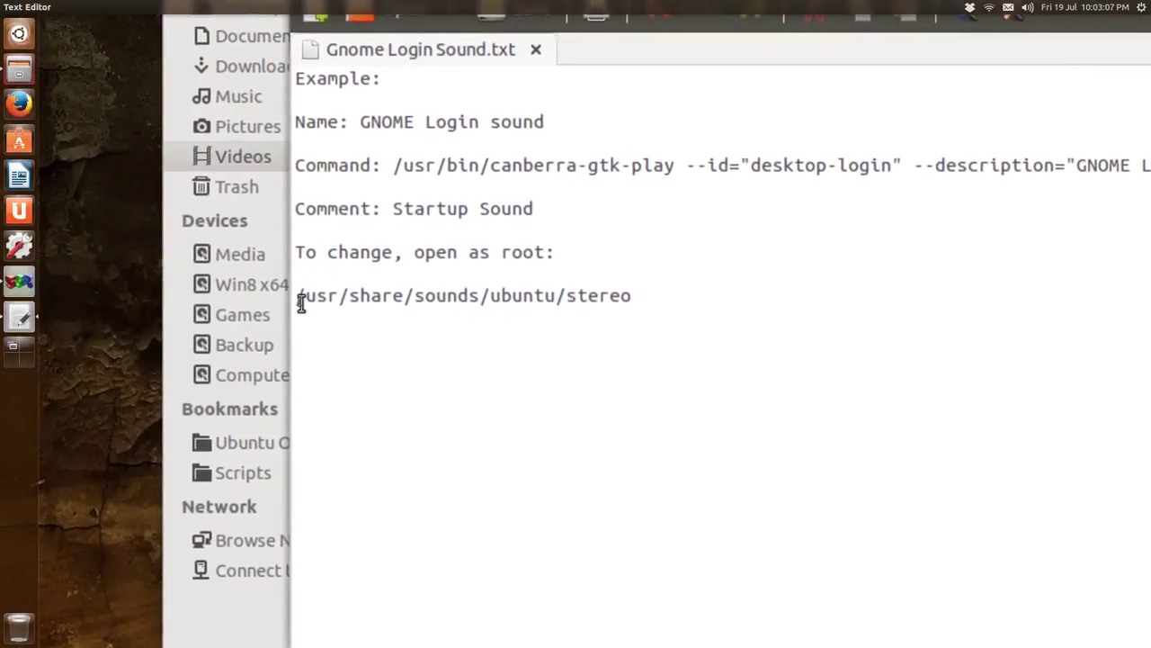
drag(300, 302, 643, 304)
right_click(414, 296)
click(503, 385)
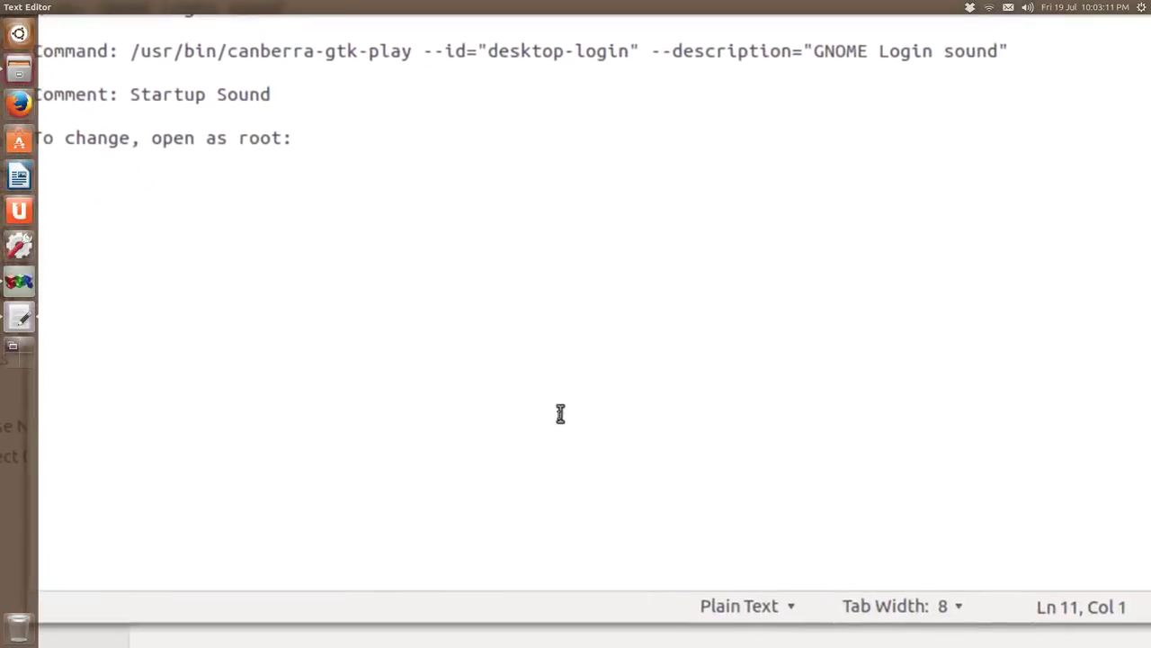
key(ctrl+z)
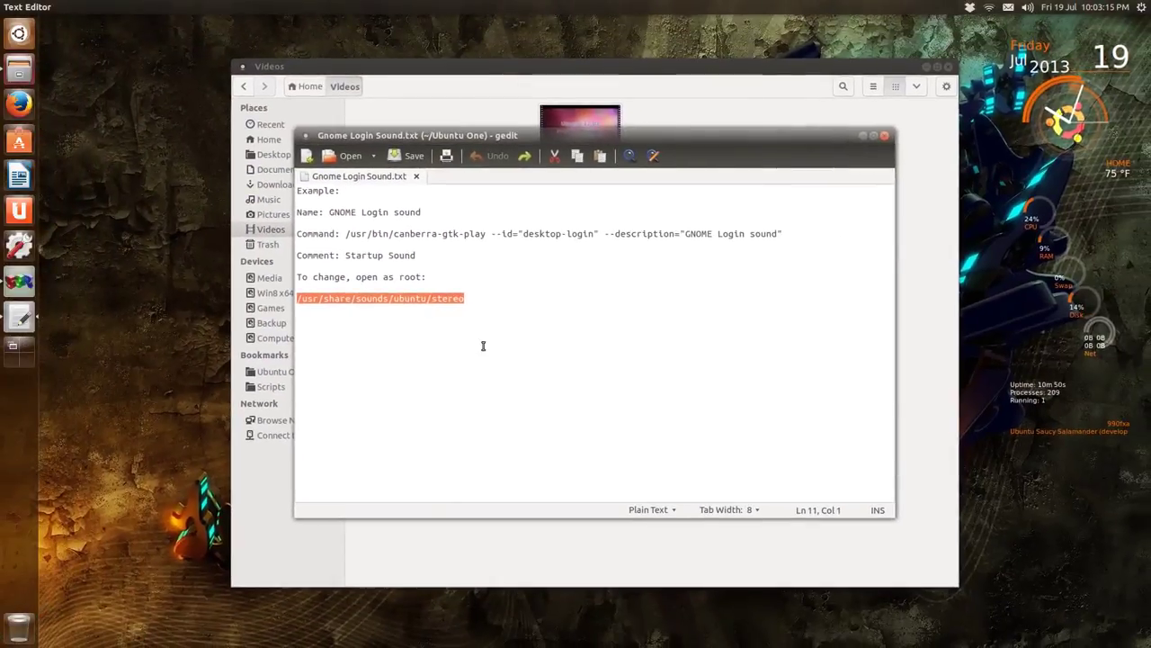
key(ctrl+s)
click(116, 309)
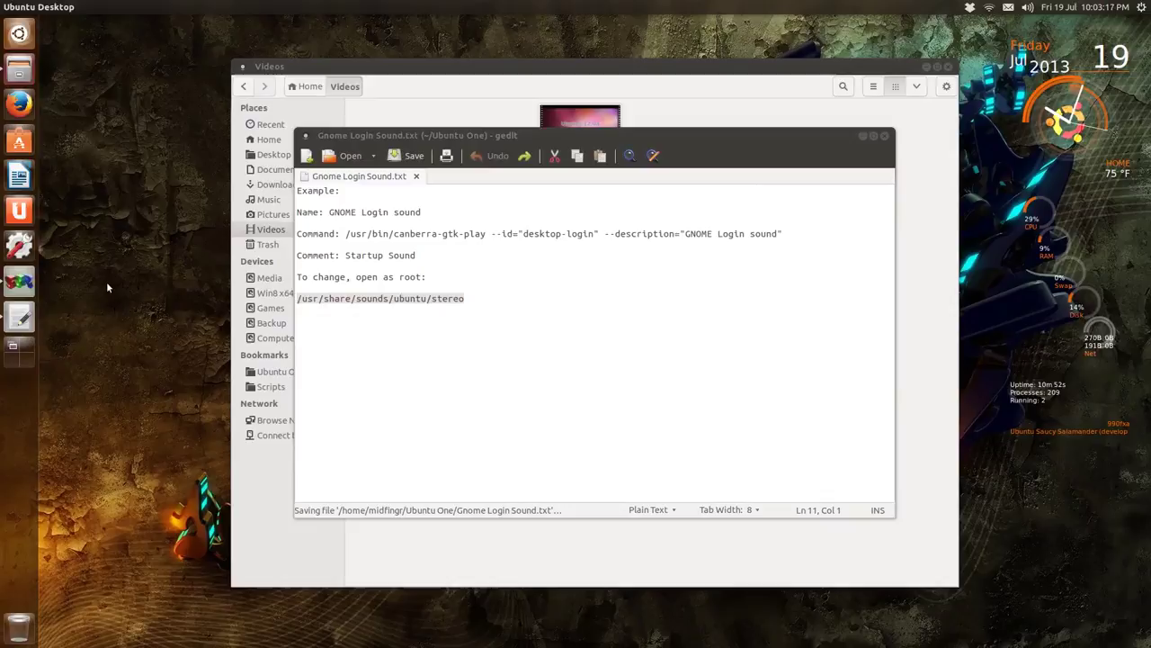
Go to /usr/share/sounds/ubuntu/stereo in Files using the pasted path.
click(310, 86)
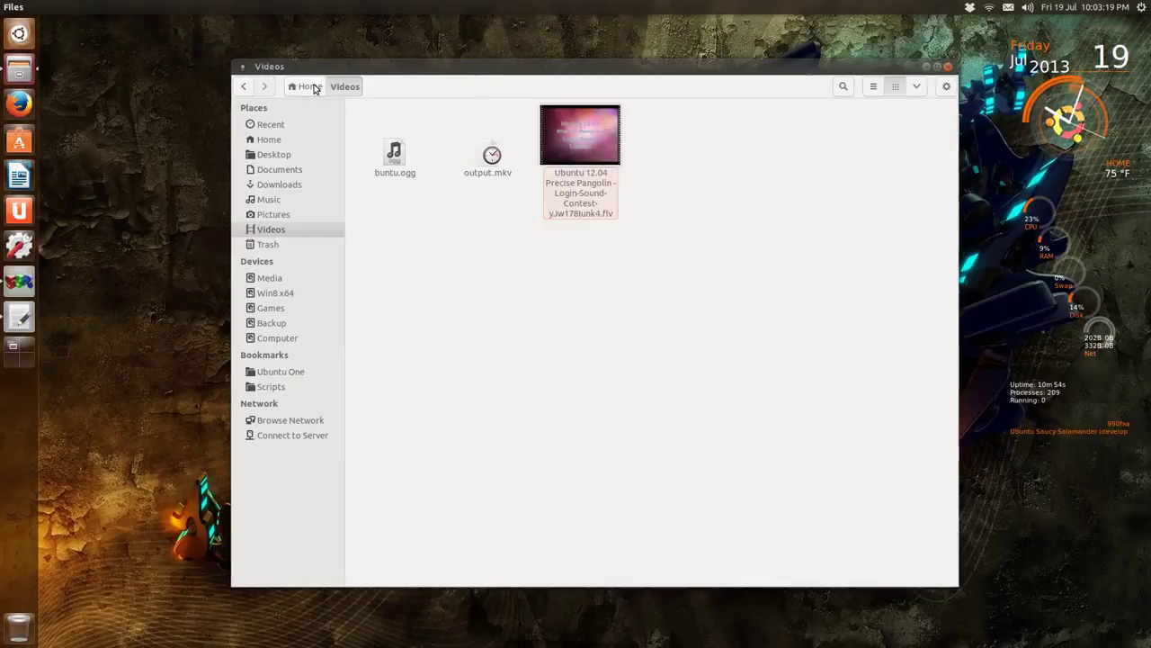
key(ctrl+l)
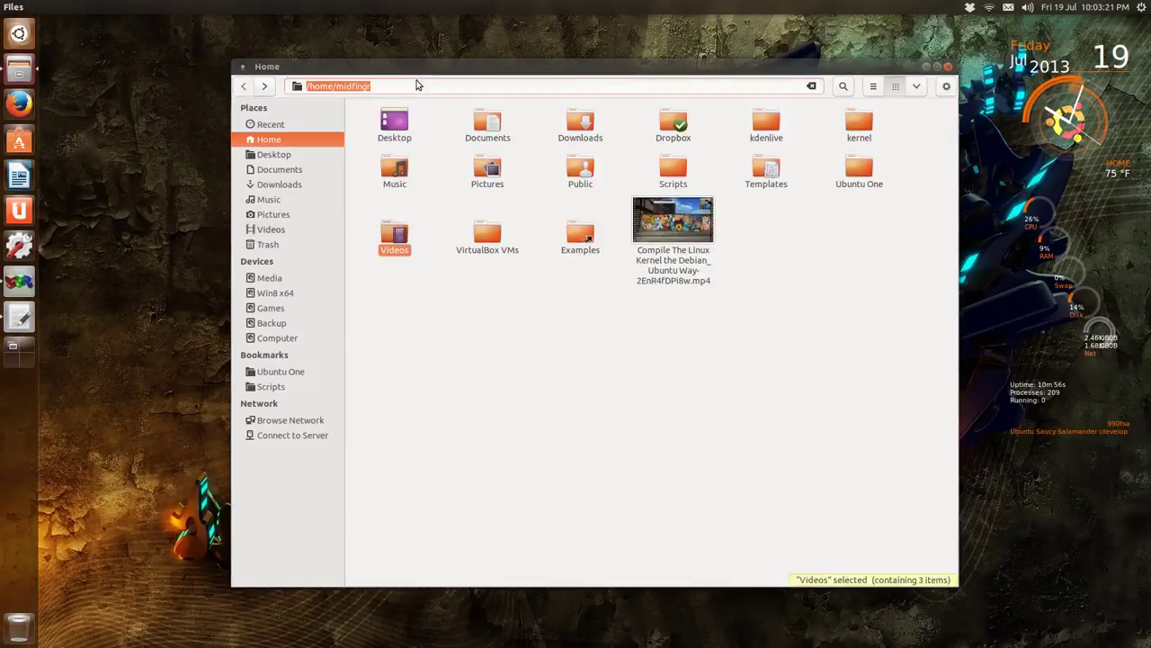
key(ctrl+v)
key(Return)
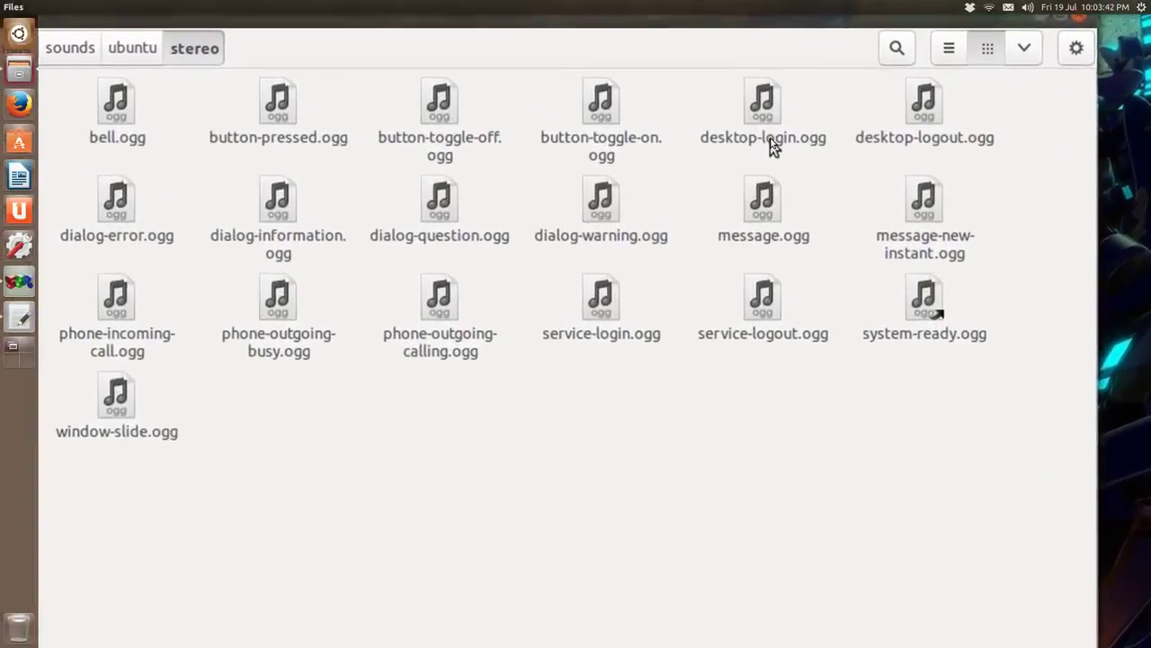
Play the existing desktop-login.ogg sound.
click(769, 144)
key(shift+End)
click(769, 144)
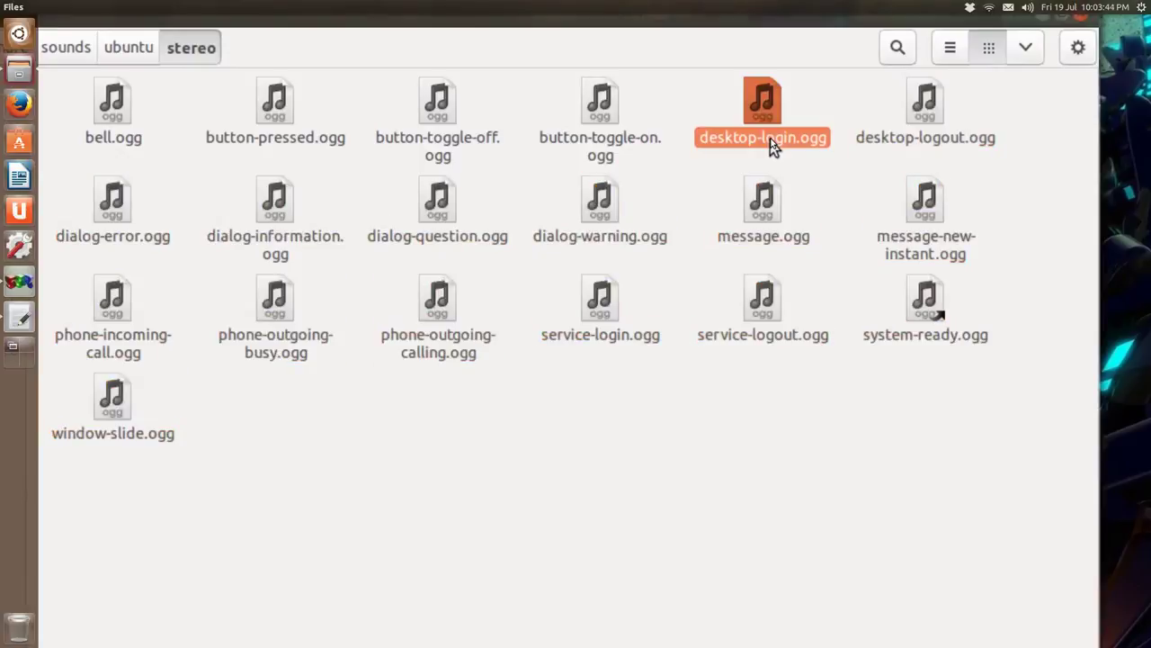
double_click(765, 142)
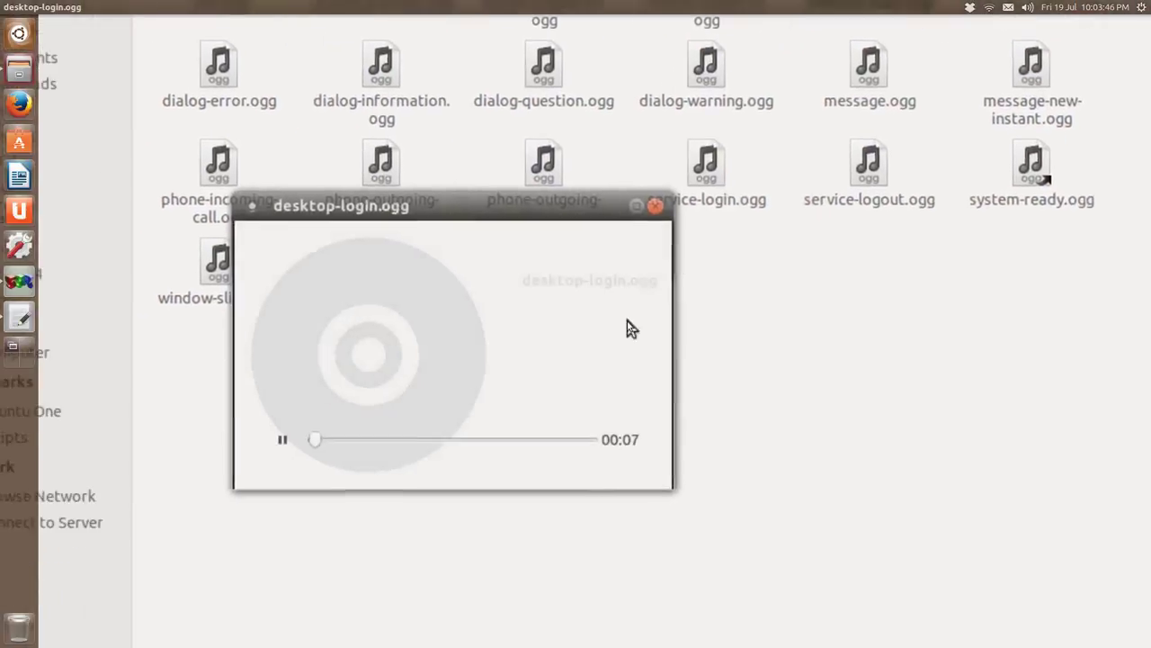
key(Escape)
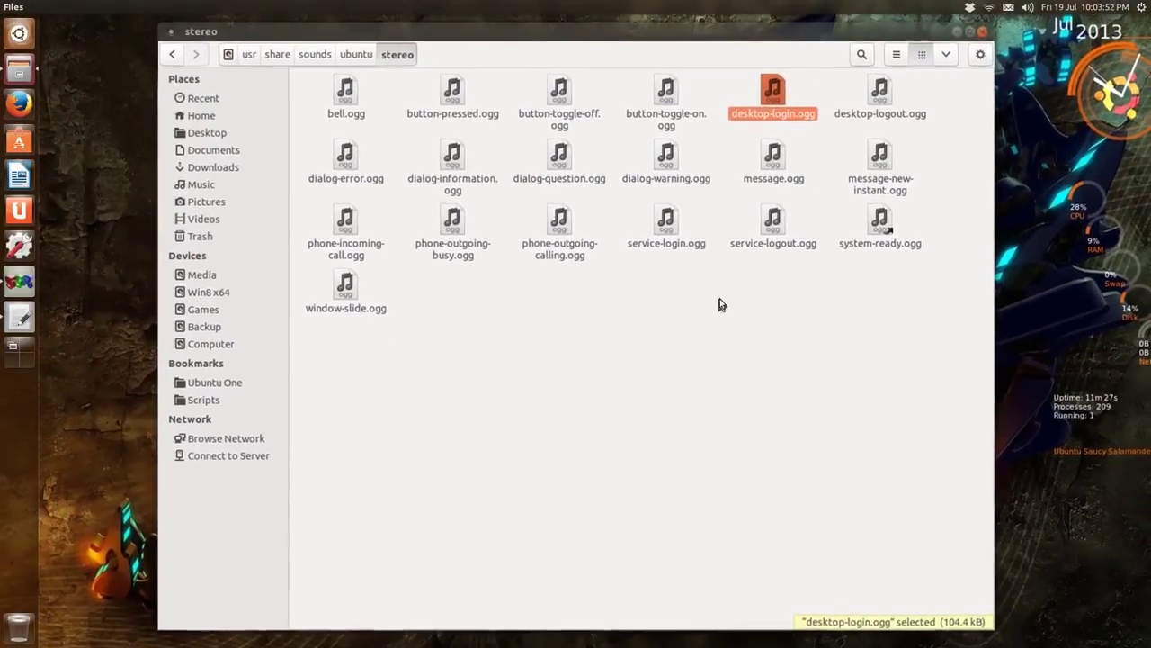
click(720, 299)
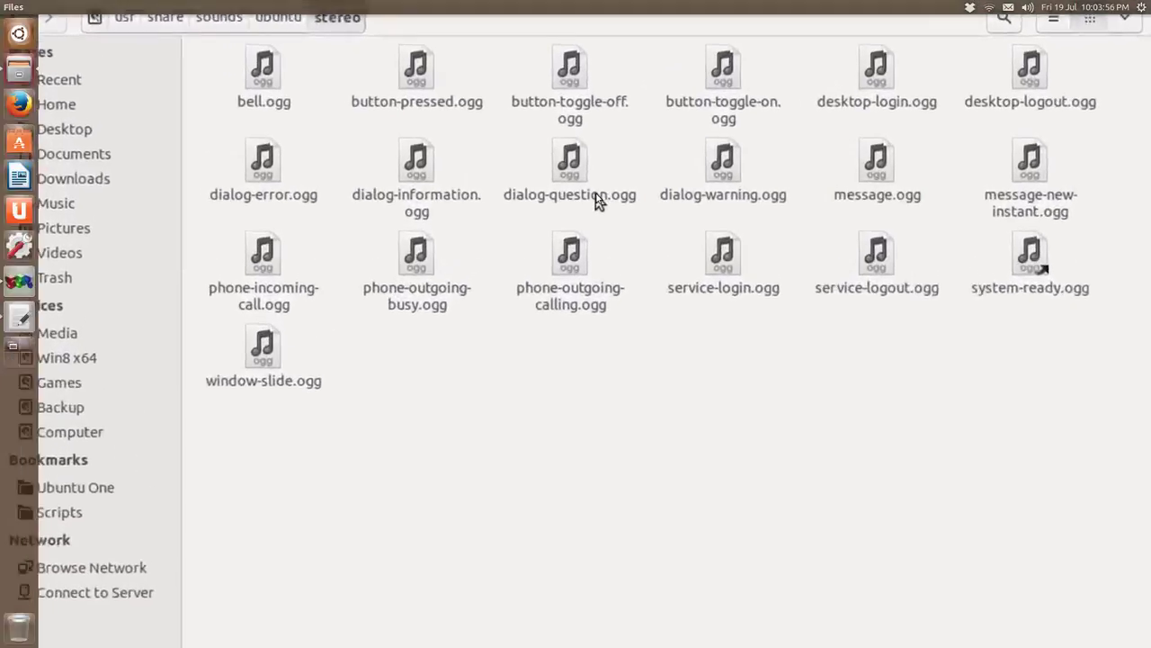
Preview dialog-question.ogg, glance at system-ready.ogg, and return to the login sound notes.
click(596, 196)
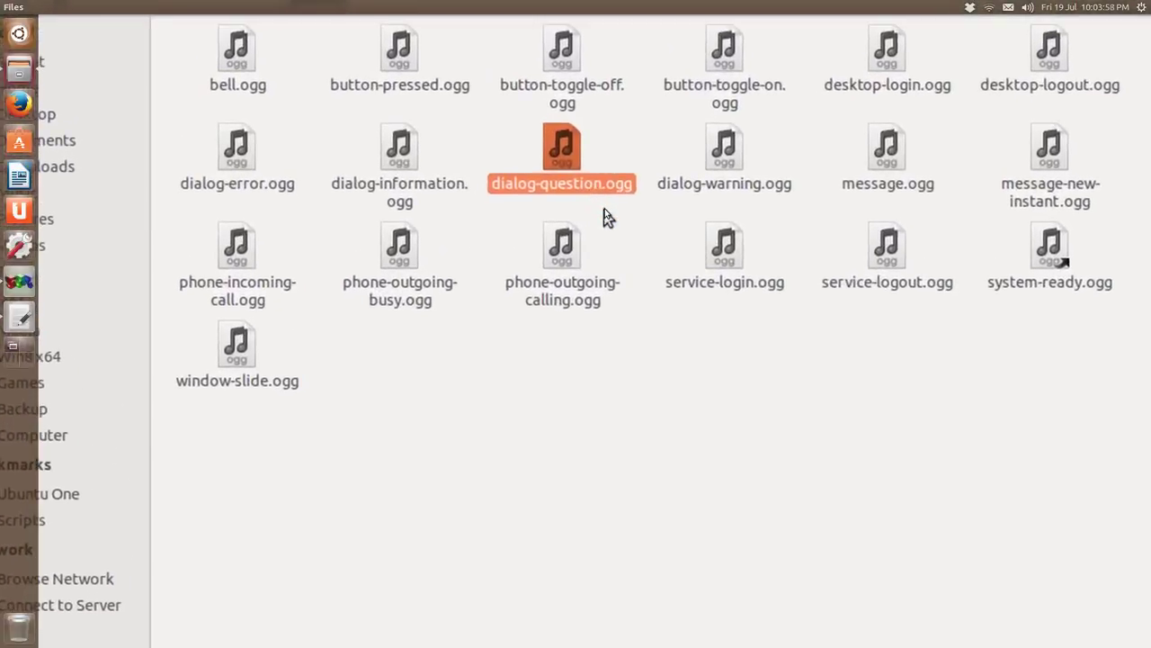
key(space)
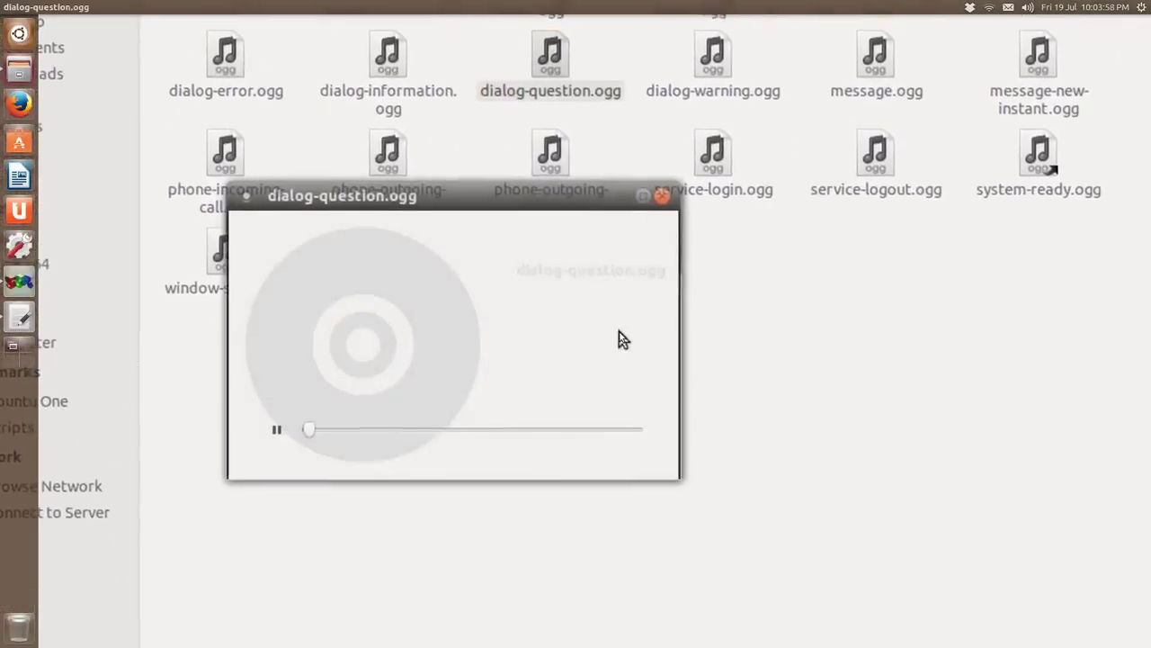
key(space)
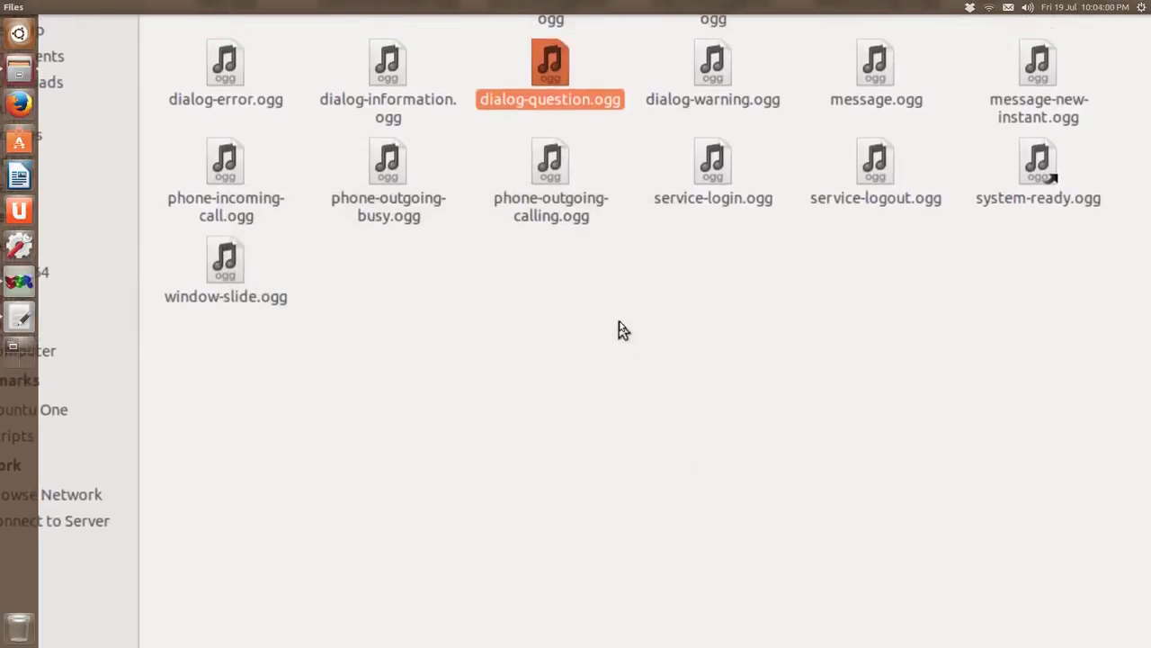
click(618, 329)
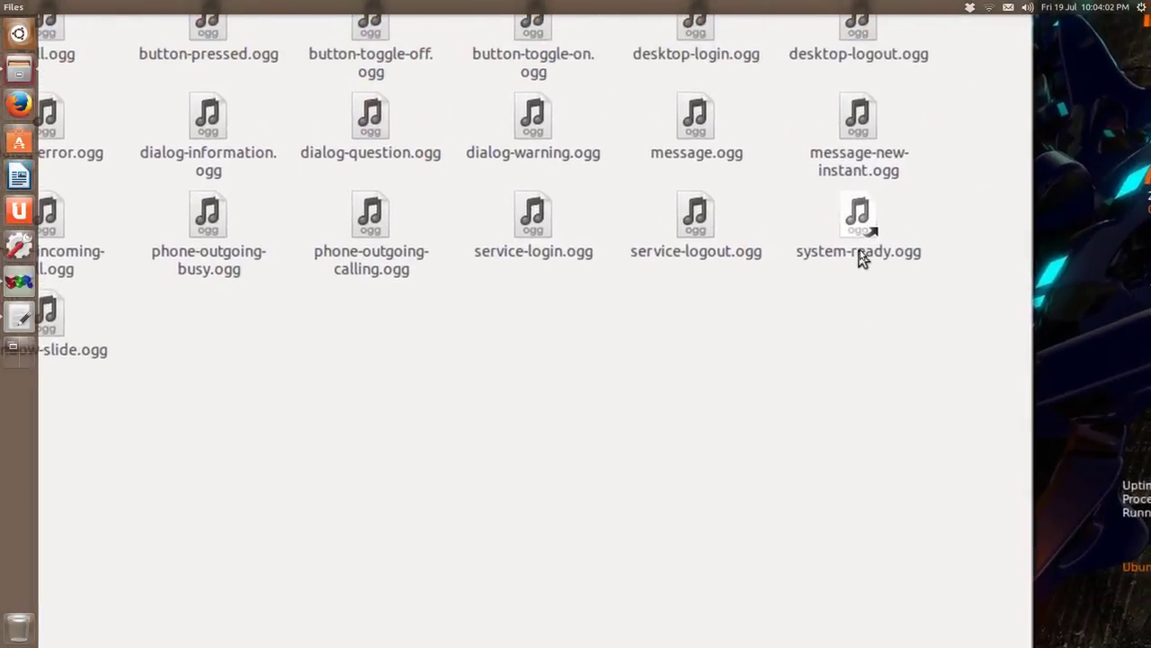
click(860, 258)
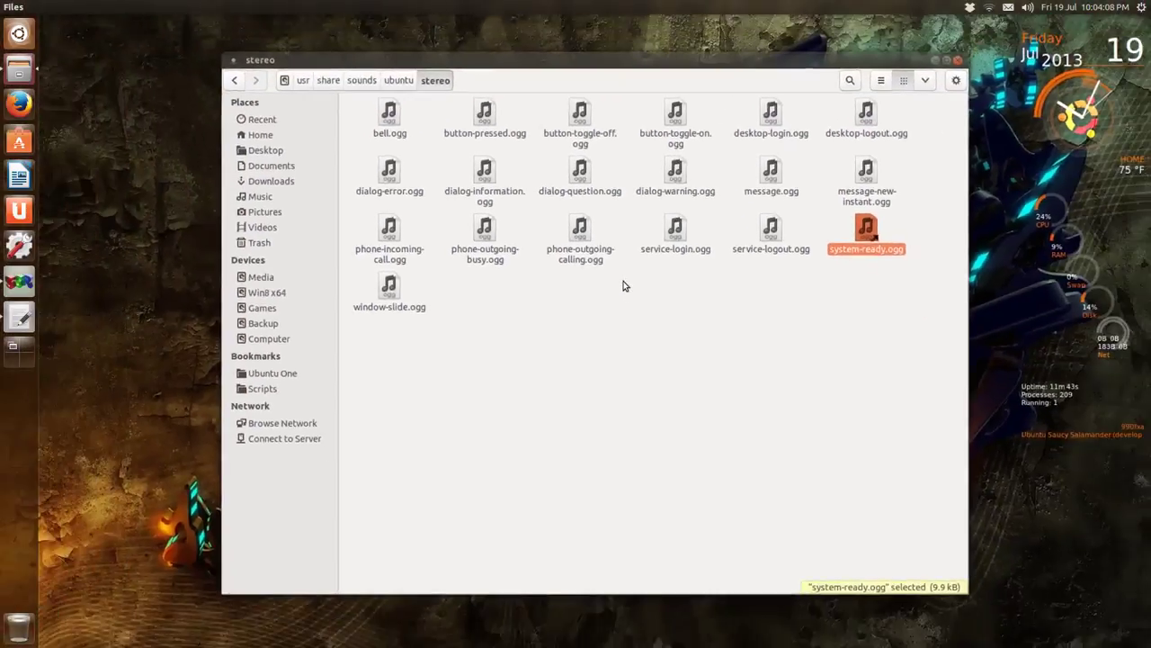
click(775, 281)
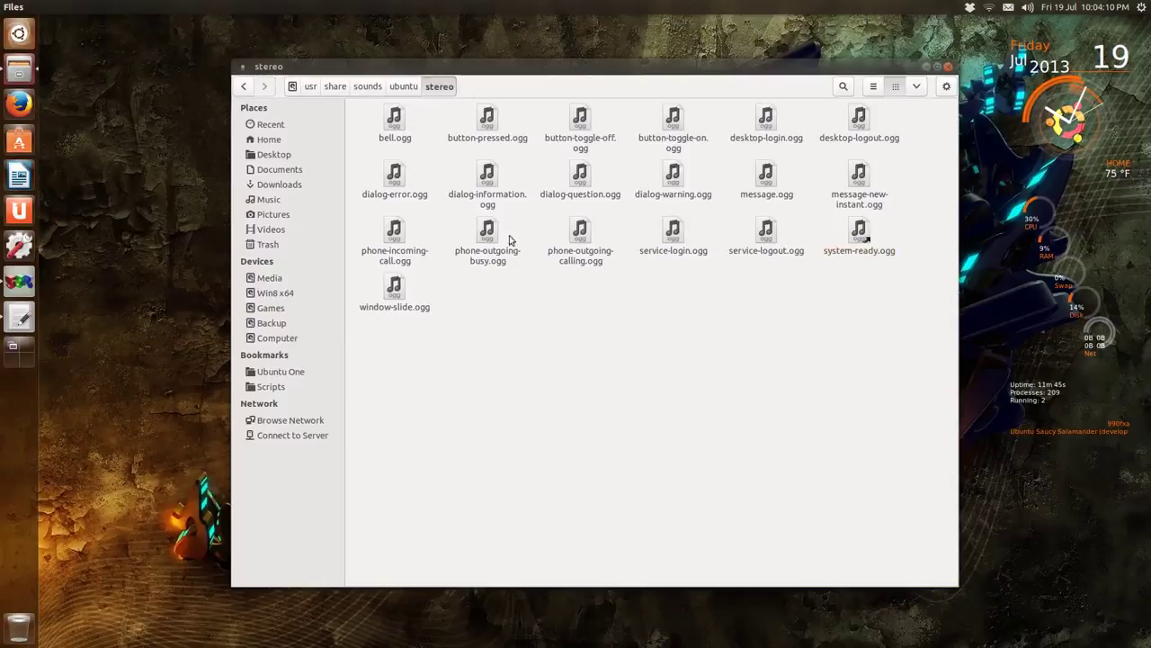
click(29, 320)
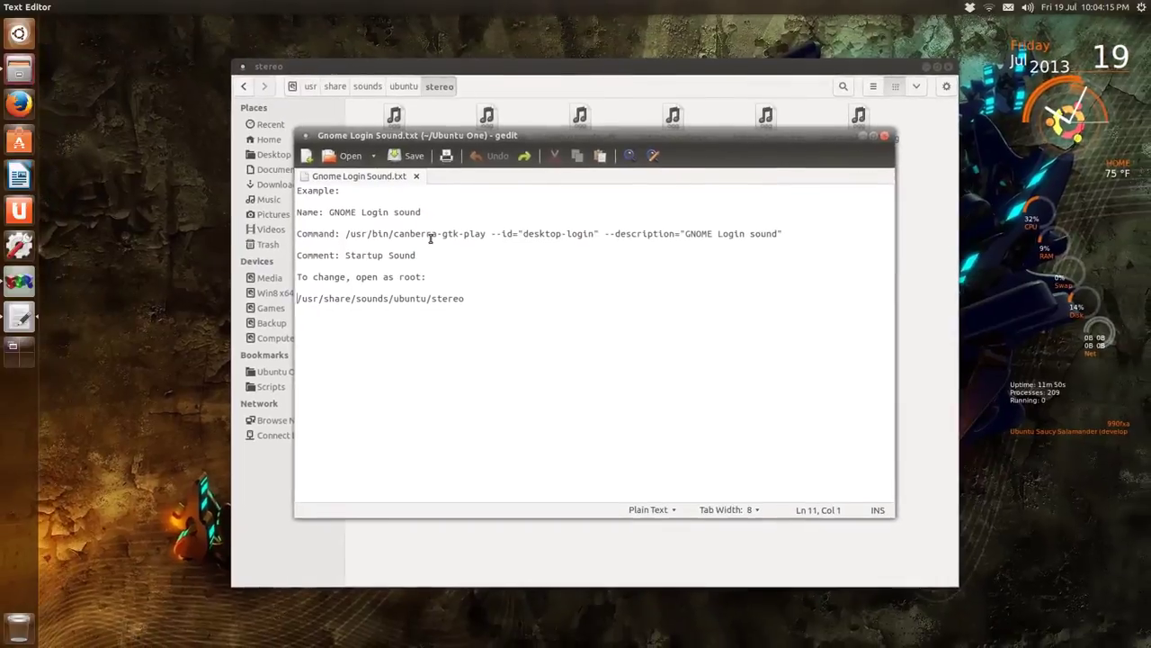
click(162, 200)
key(super)
text(star)
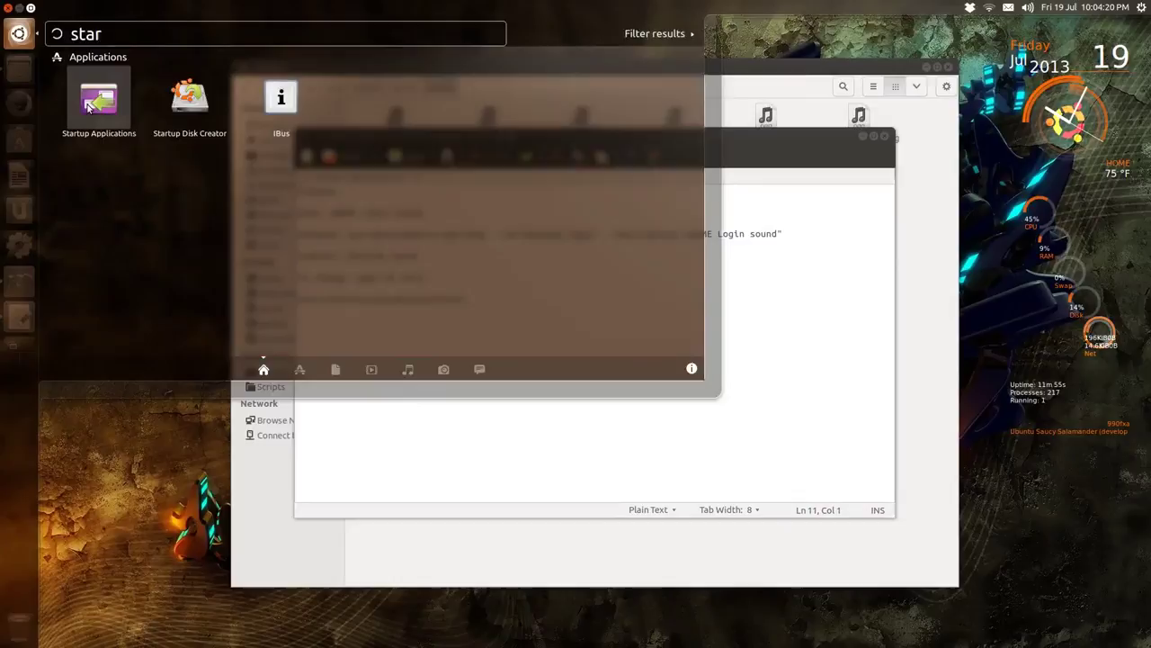
right_click(87, 105)
click(538, 269)
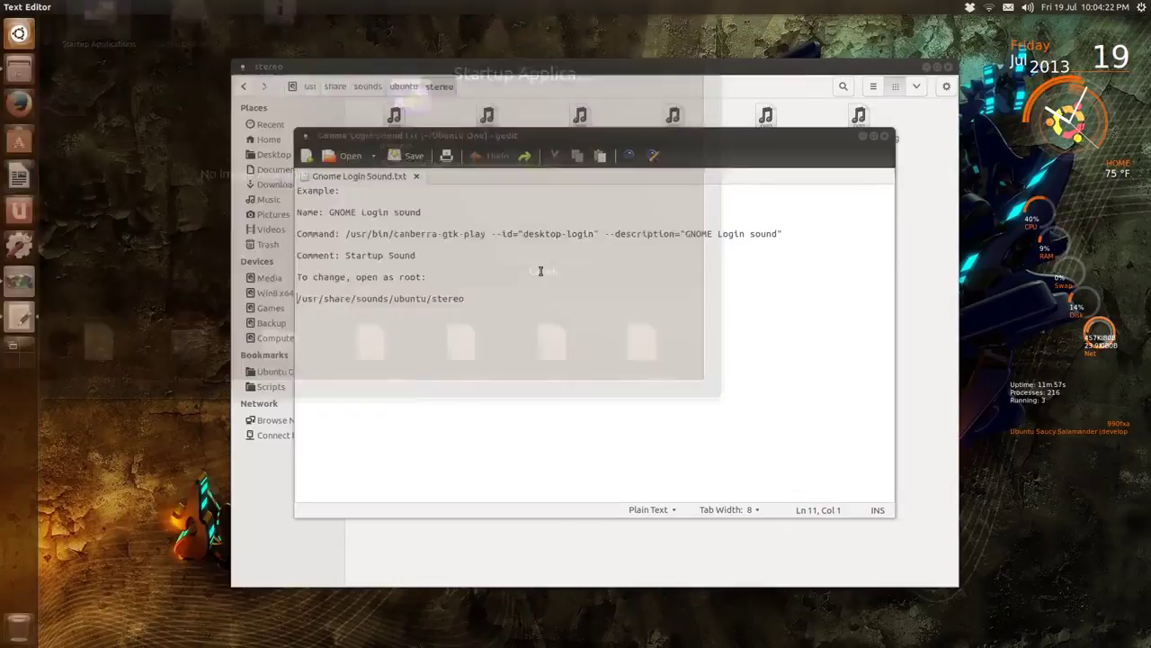
scroll(576, 307, down, 3)
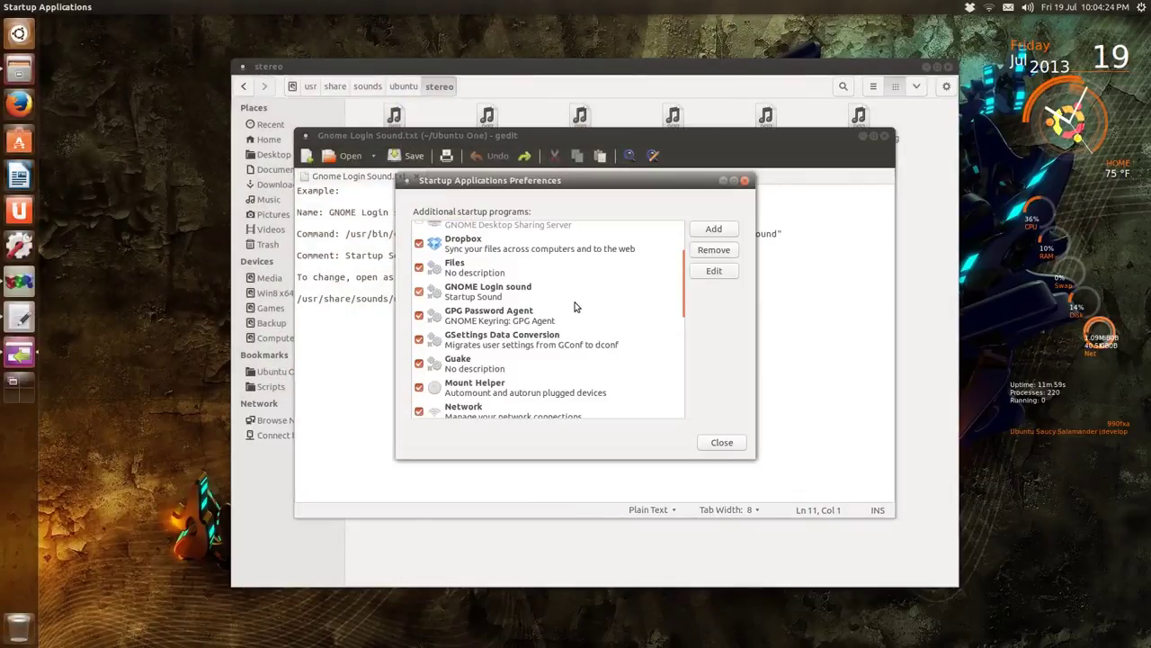
click(506, 270)
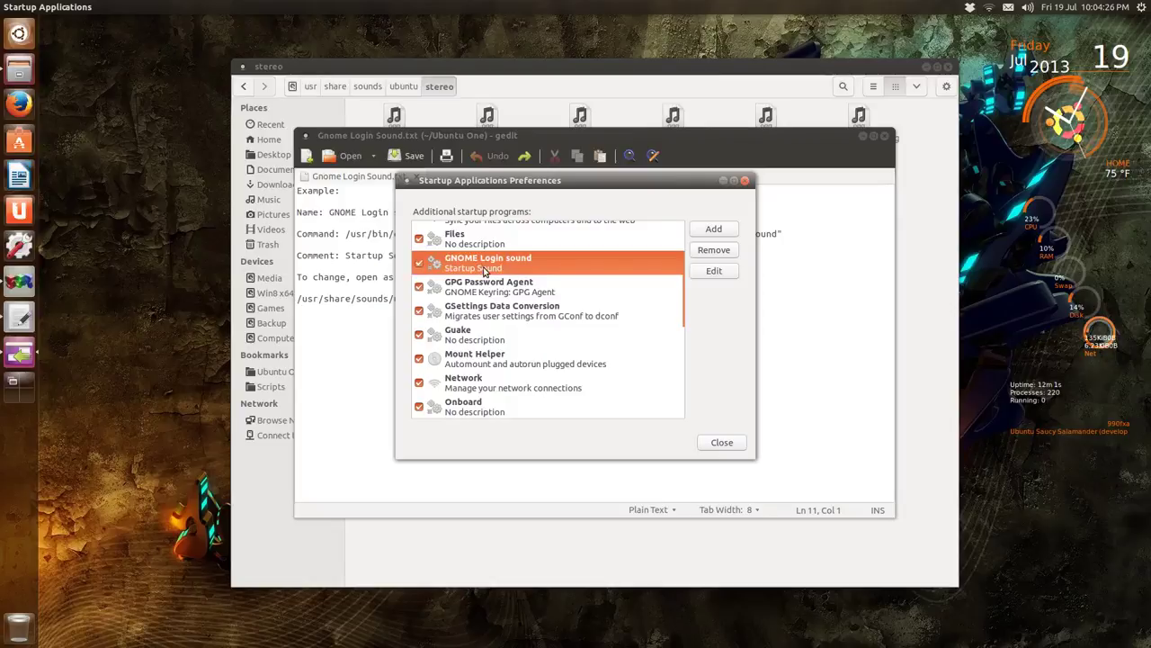
scroll(630, 274, up, 1)
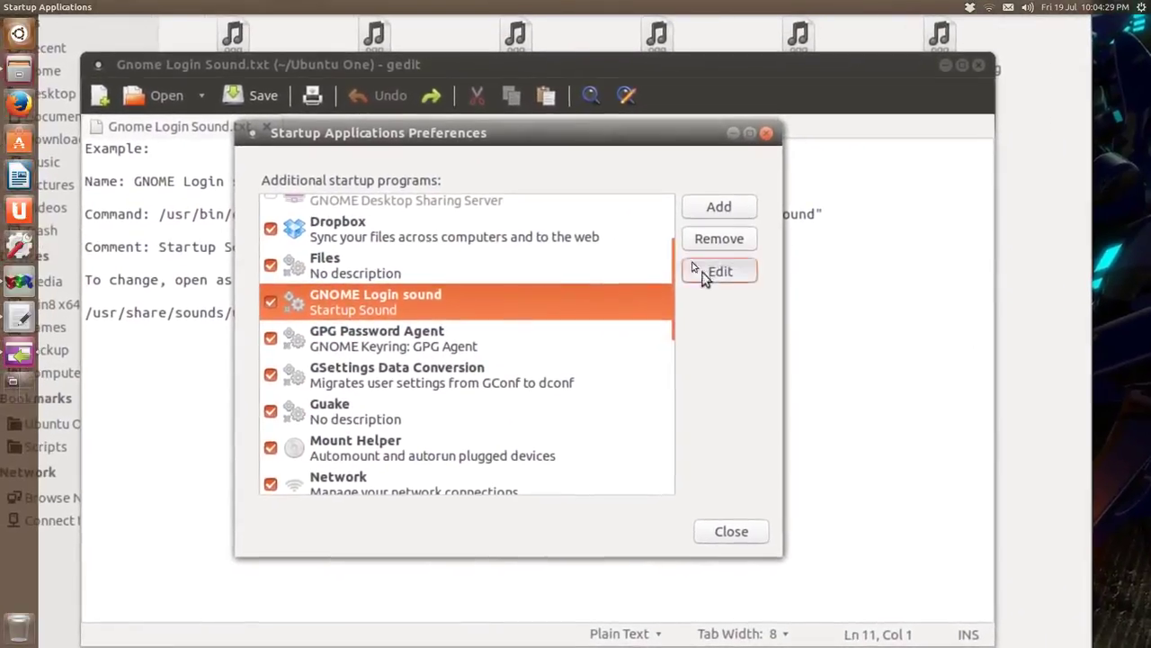
click(704, 277)
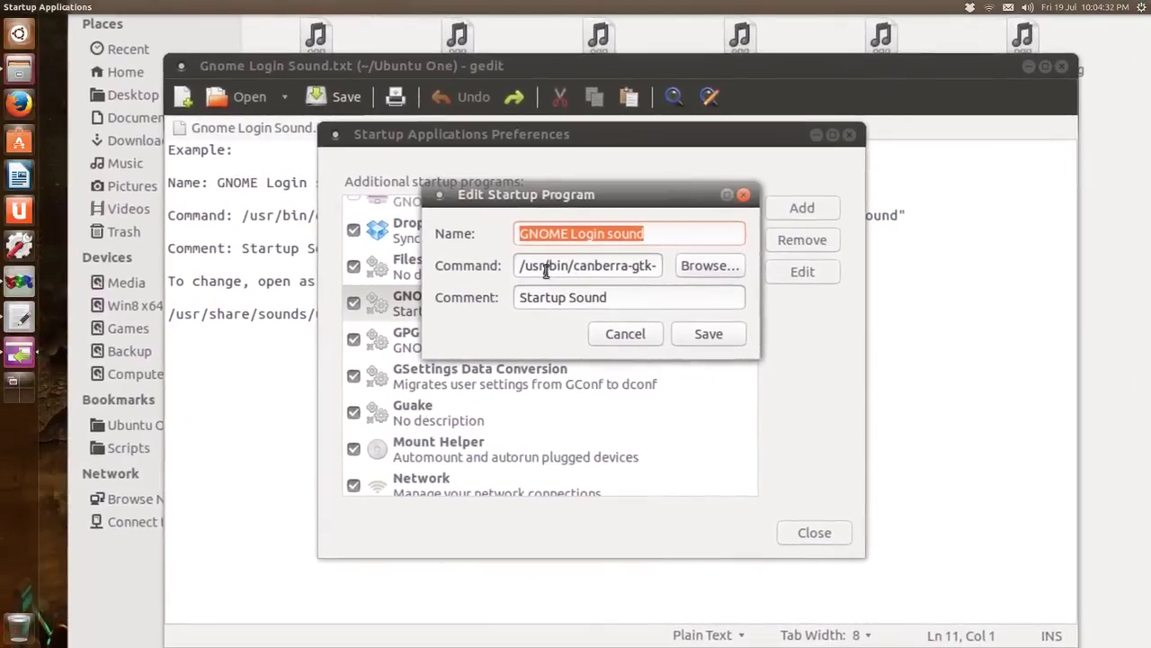
drag(559, 276, 635, 283)
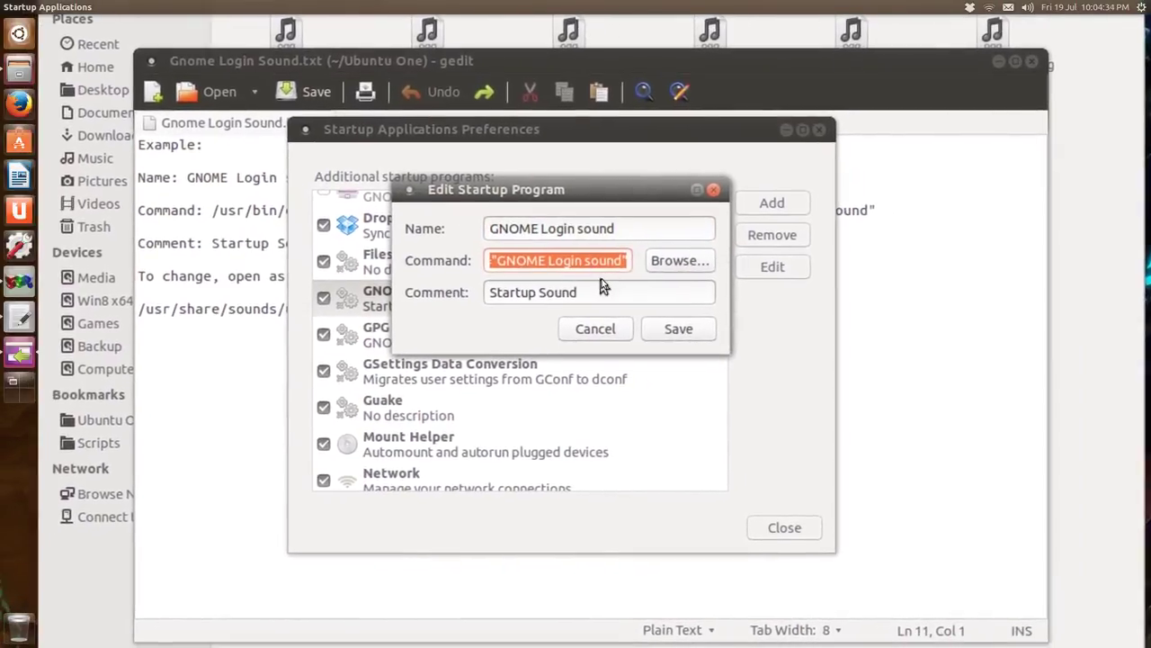
click(567, 297)
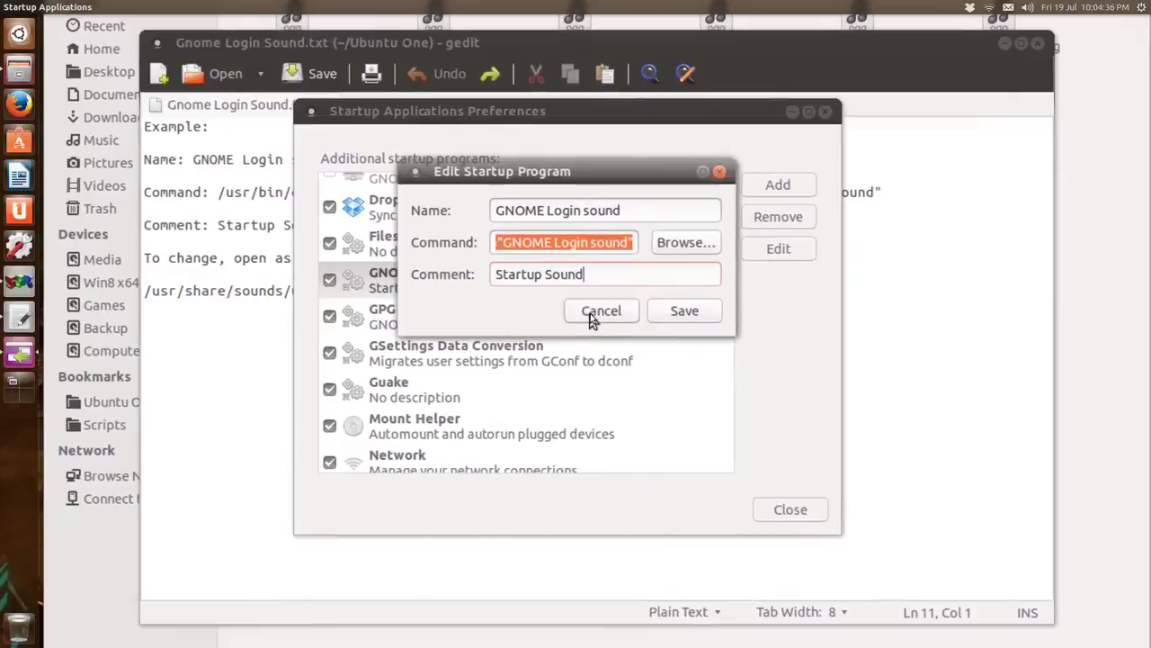
click(629, 328)
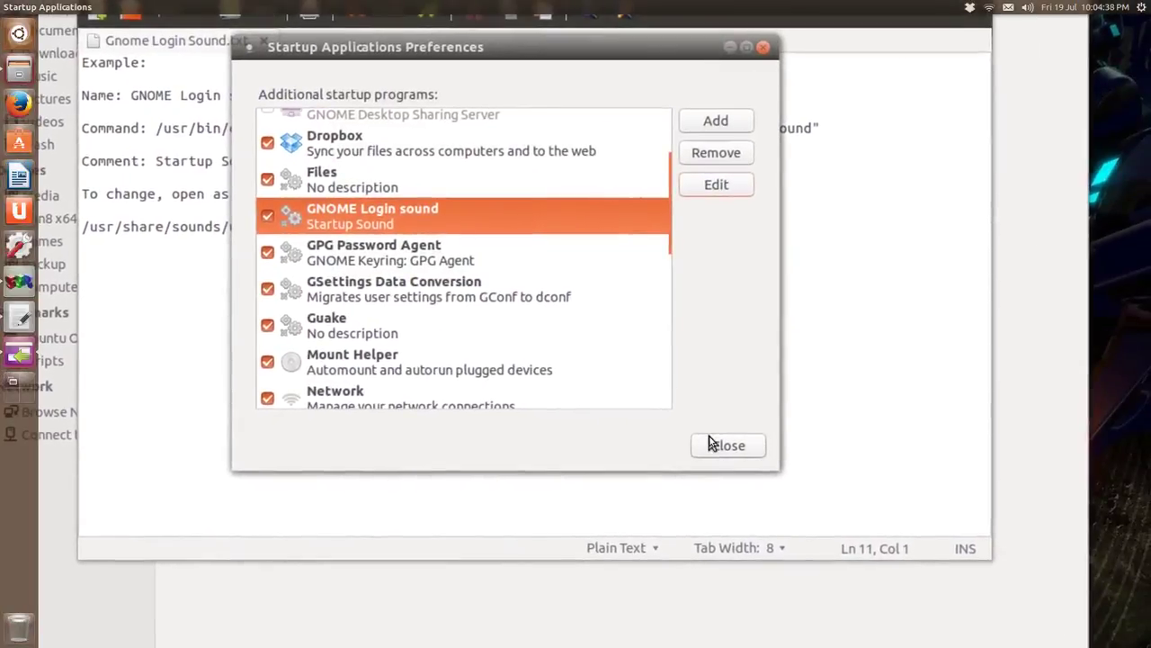
click(745, 461)
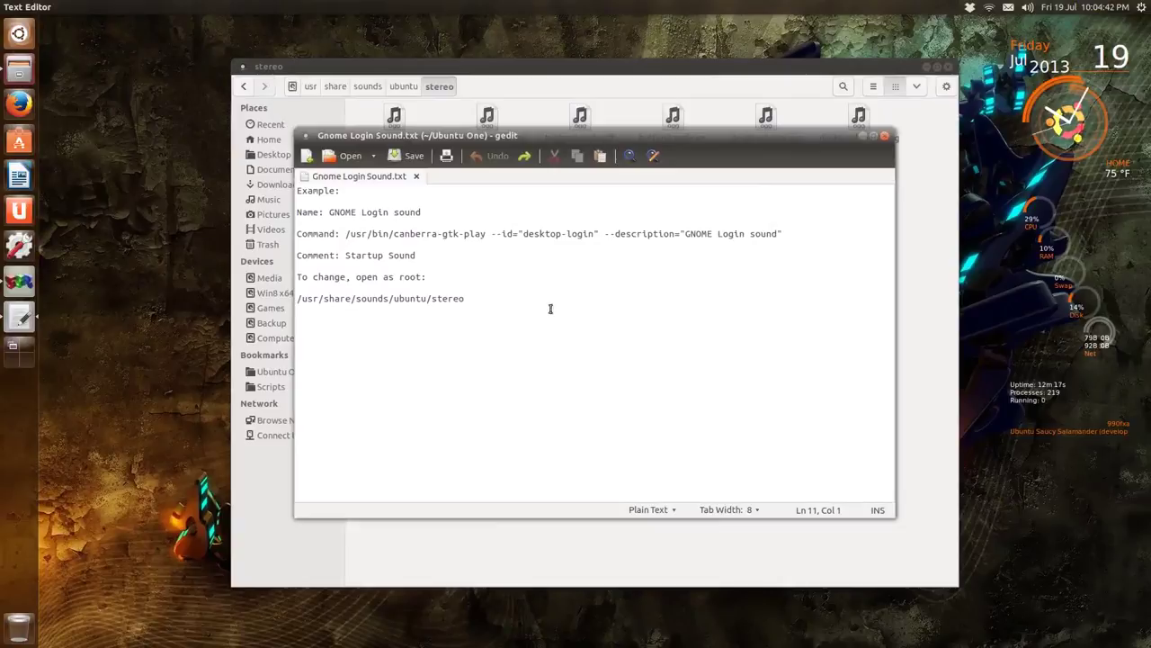
Close the gedit notes and preview desktop-login.ogg once more.
click(885, 136)
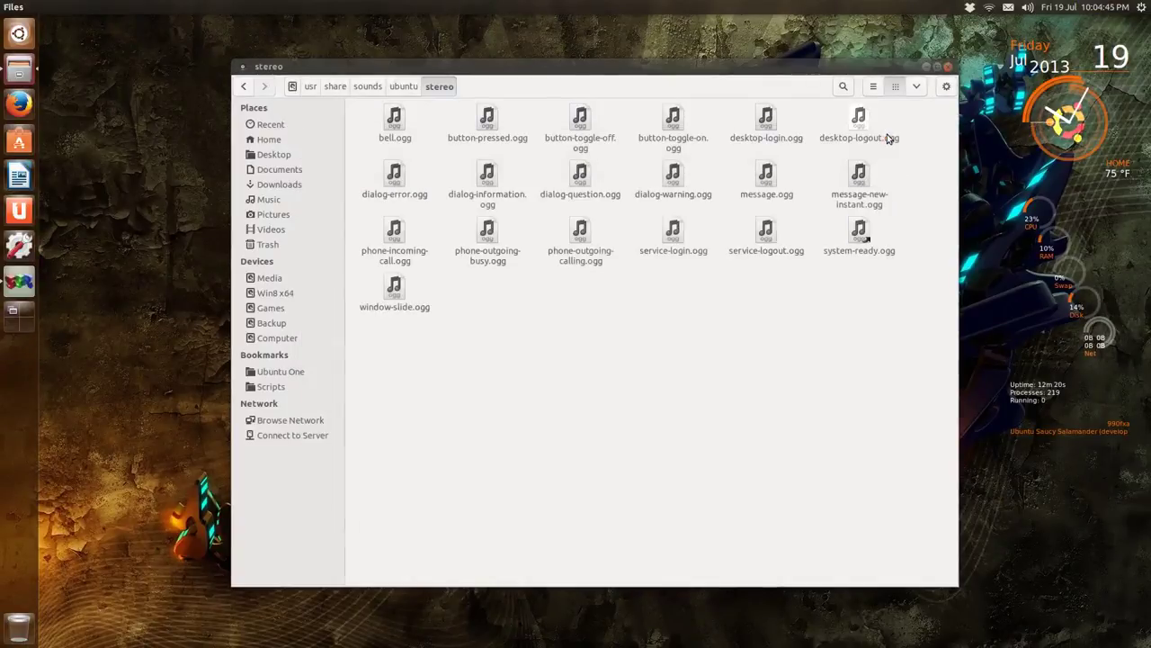
click(766, 121)
key(space)
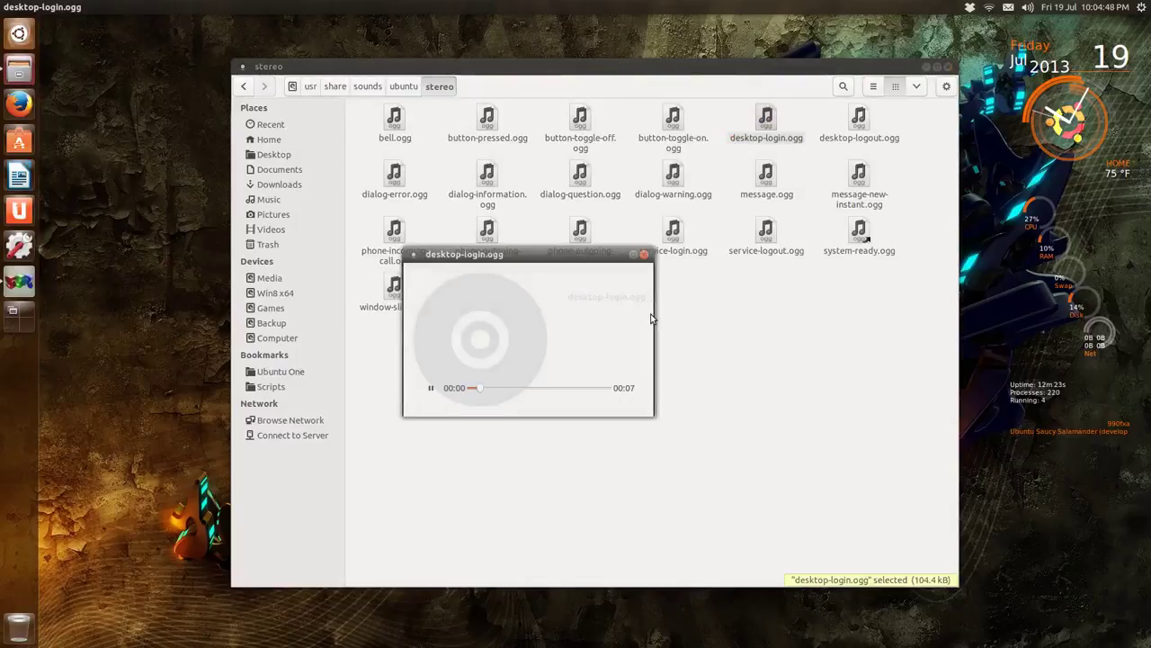
key(space)
Close the stereo folder window and hide the screen recorder with Ctrl+Super+D.
click(654, 310)
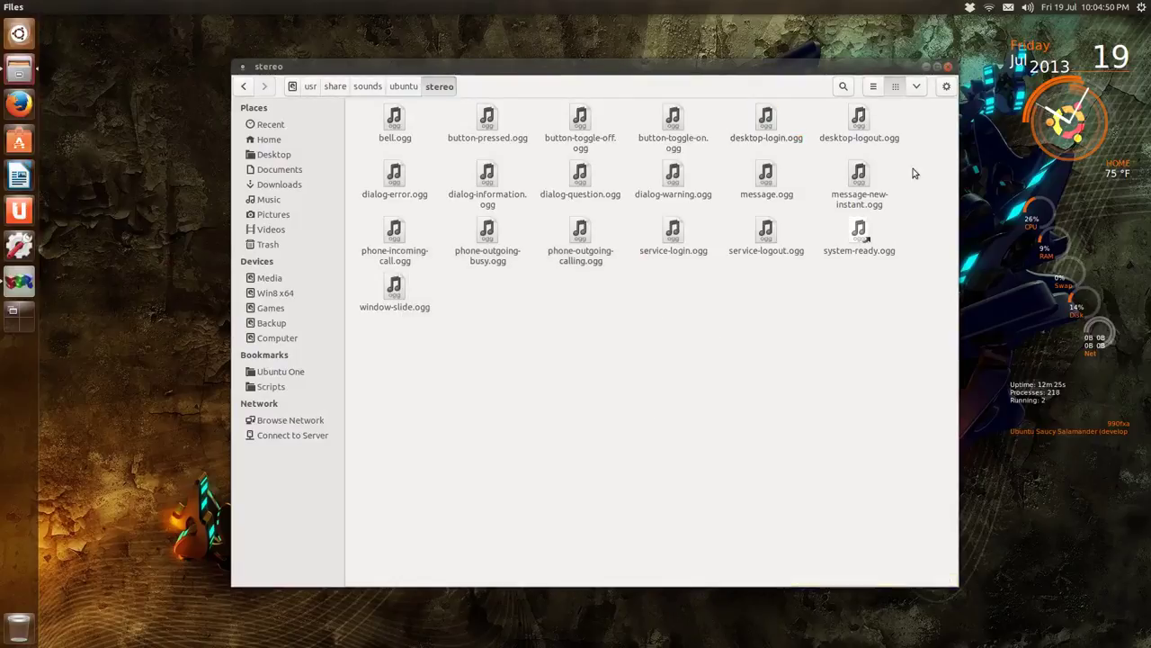
click(949, 71)
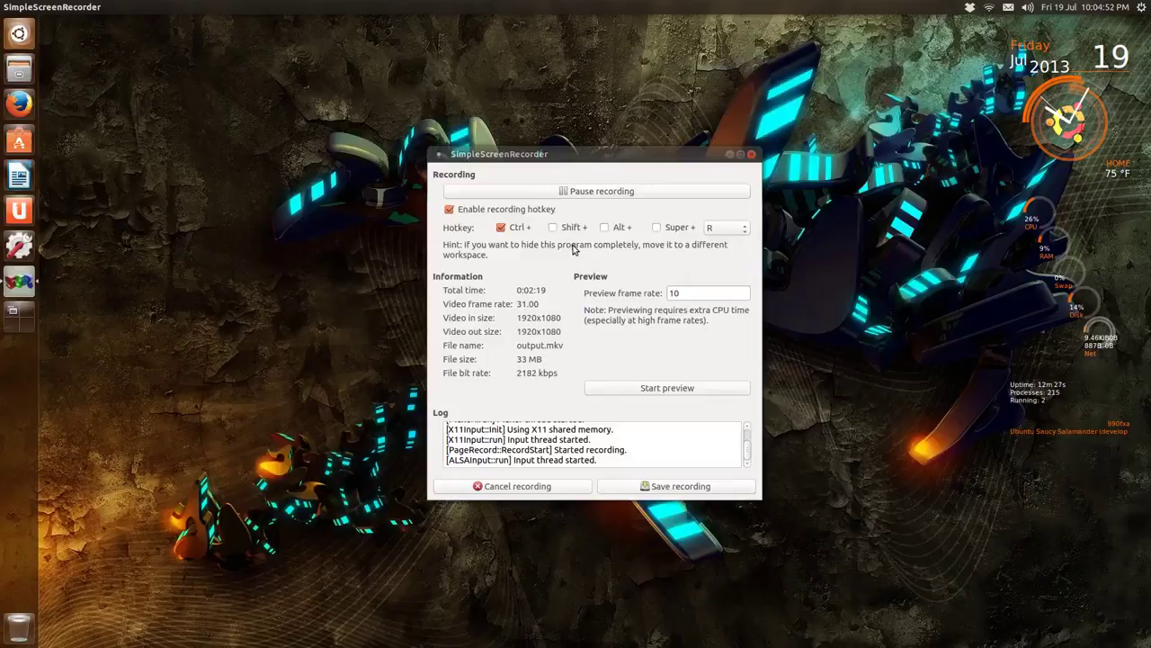
key(ctrl+super+d)
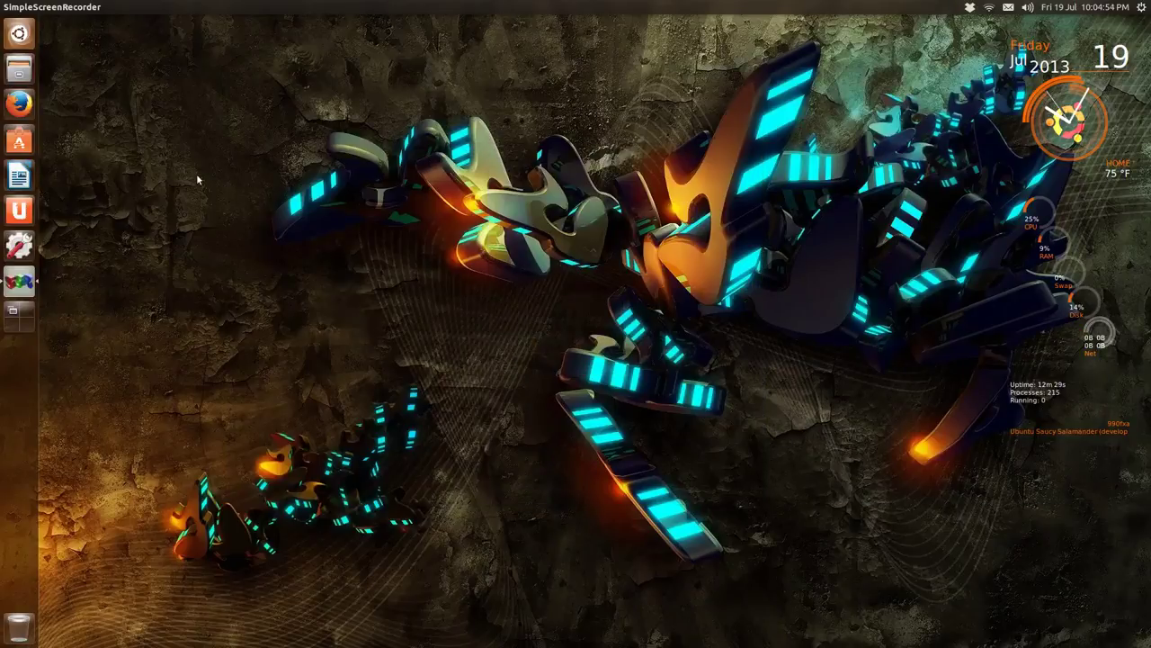
Play the login-sound contest .flv from Videos in VLC, then close the player.
click(20, 69)
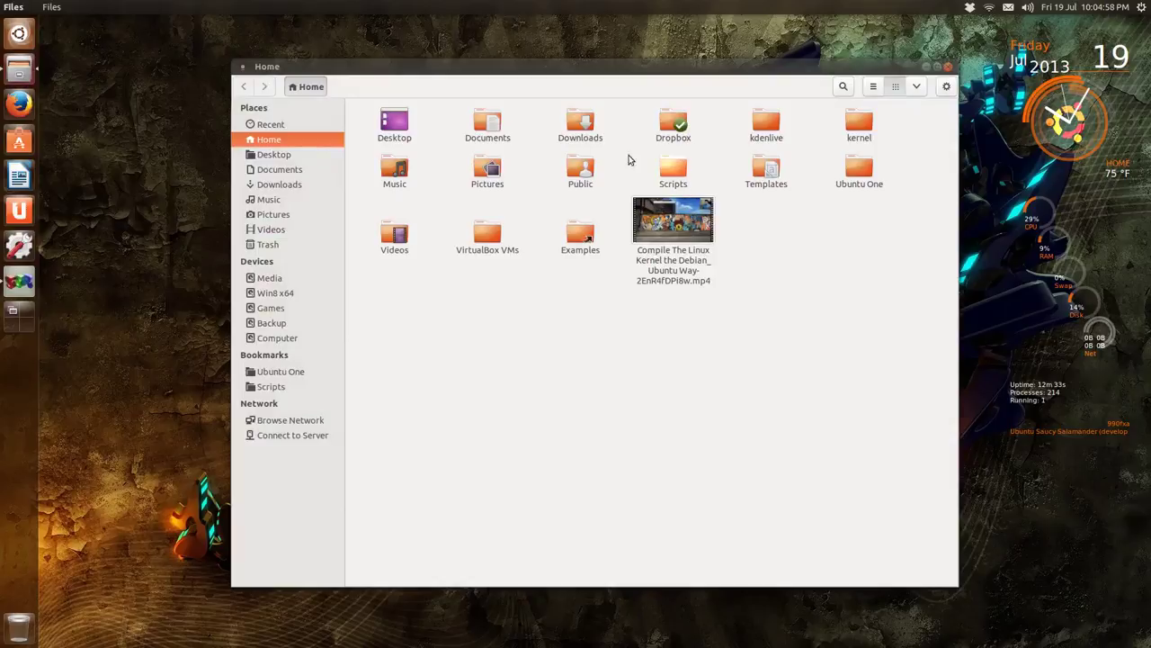
double_click(401, 238)
click(590, 212)
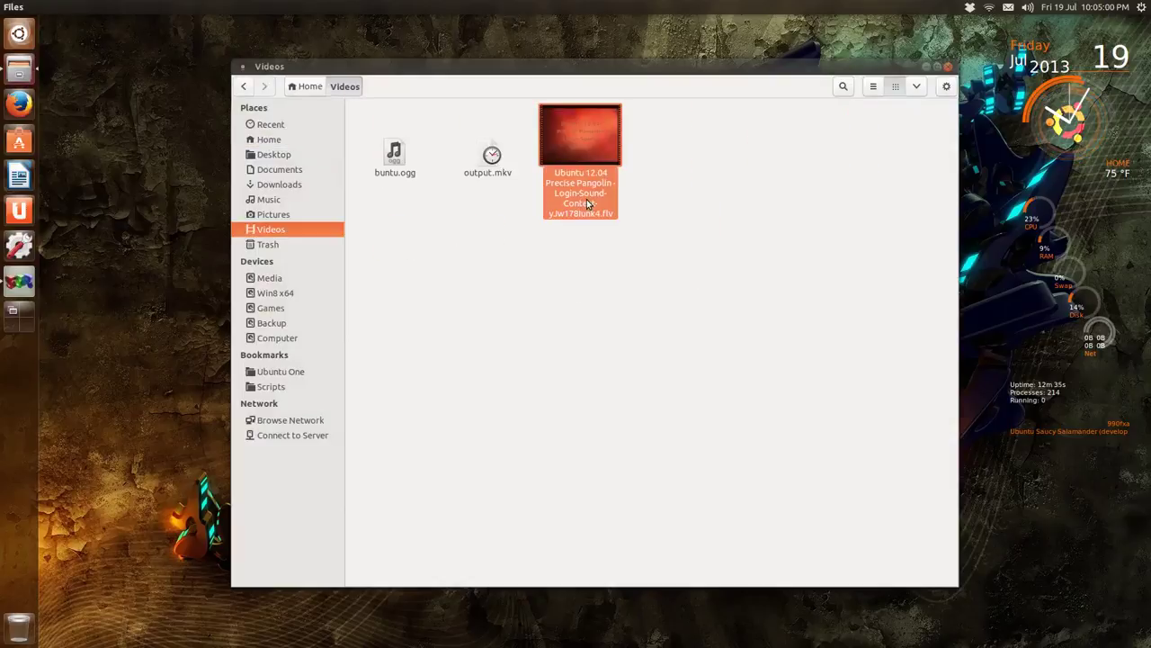
right_click(589, 171)
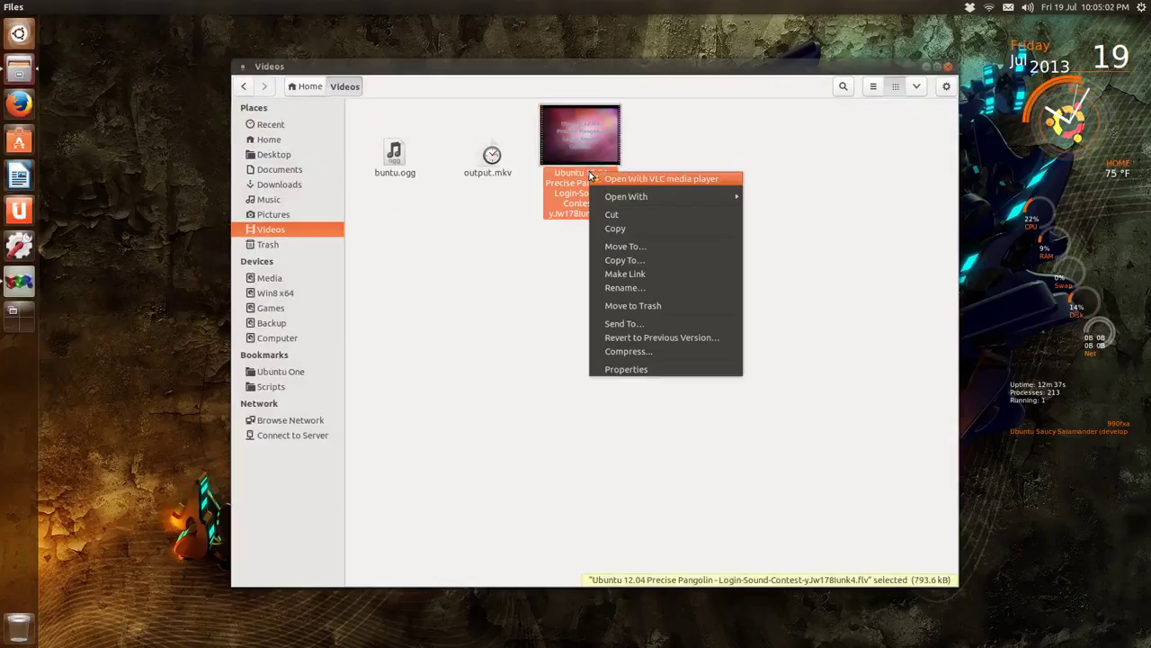
click(634, 178)
click(926, 66)
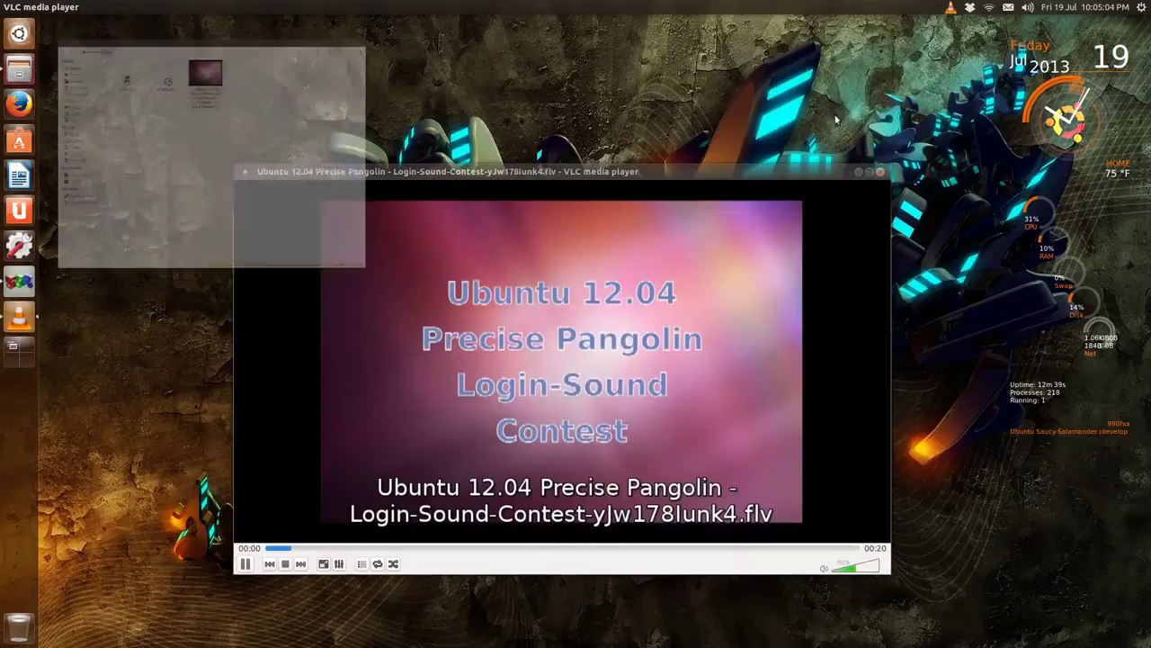
drag(643, 171, 638, 89)
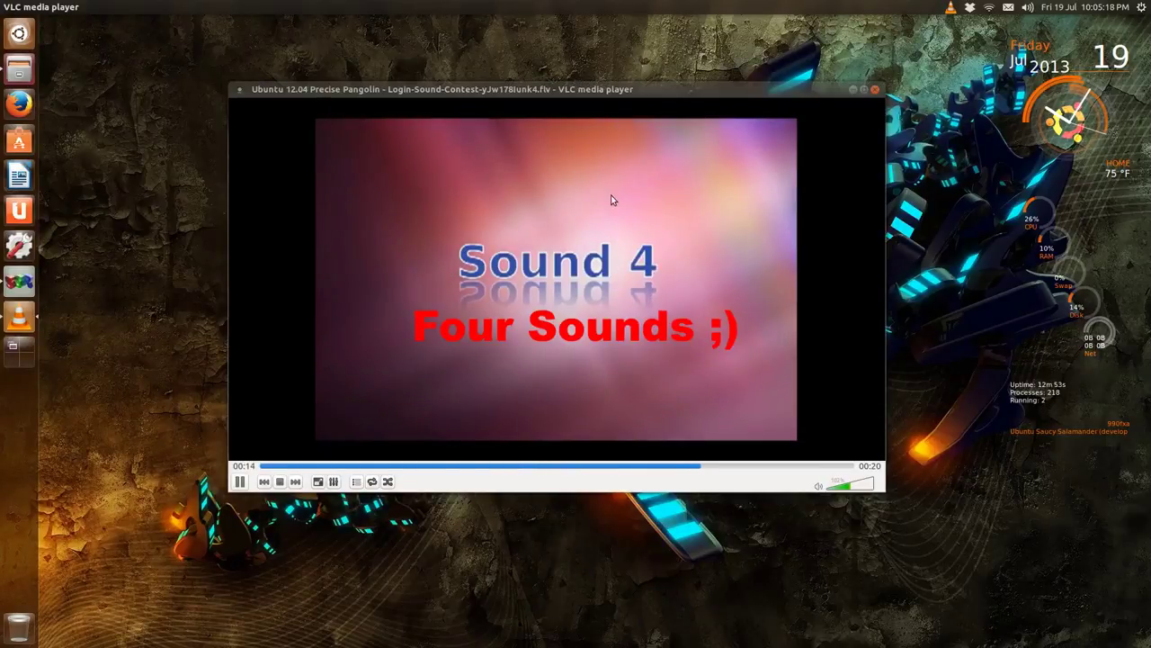
click(877, 90)
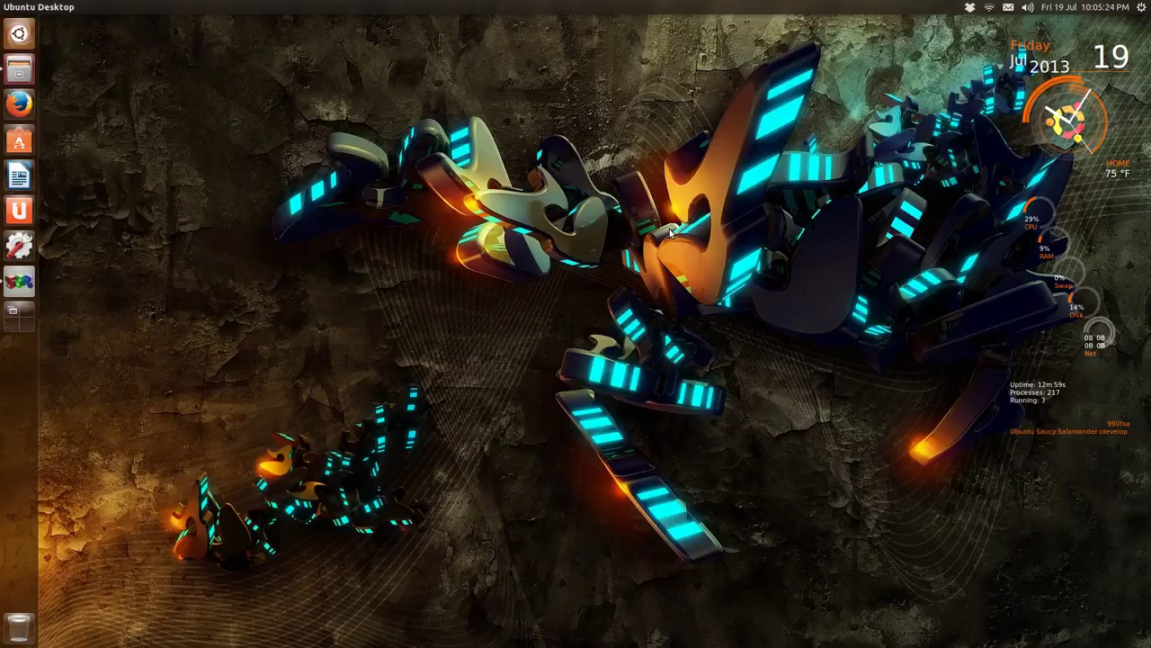
Launch VLC media player again from the Dash.
key(super)
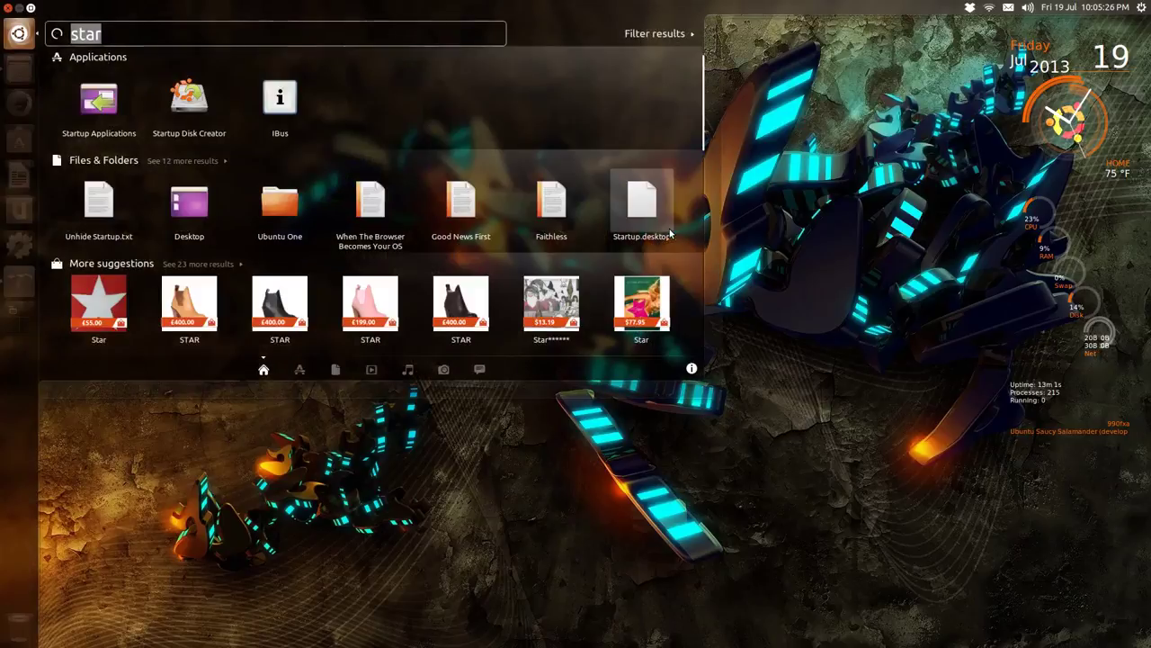
text(vlc)
key(Return)
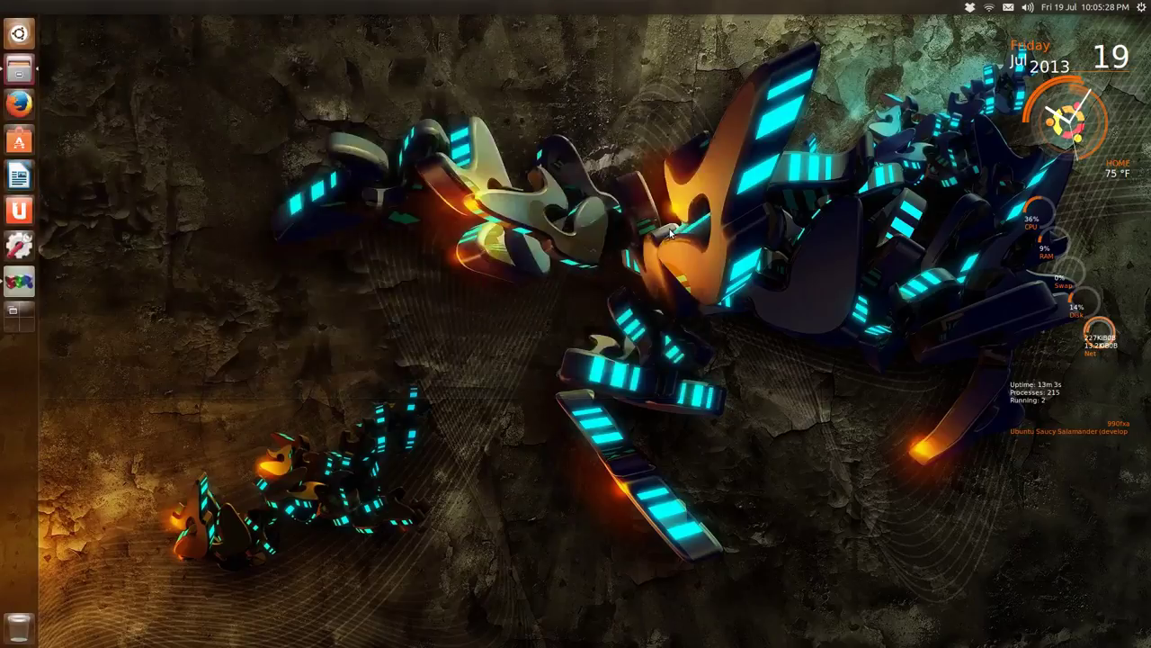
Add the login-sound contest .flv as the Convert / Save source, removing a newly appeared drive.
click(54, 6)
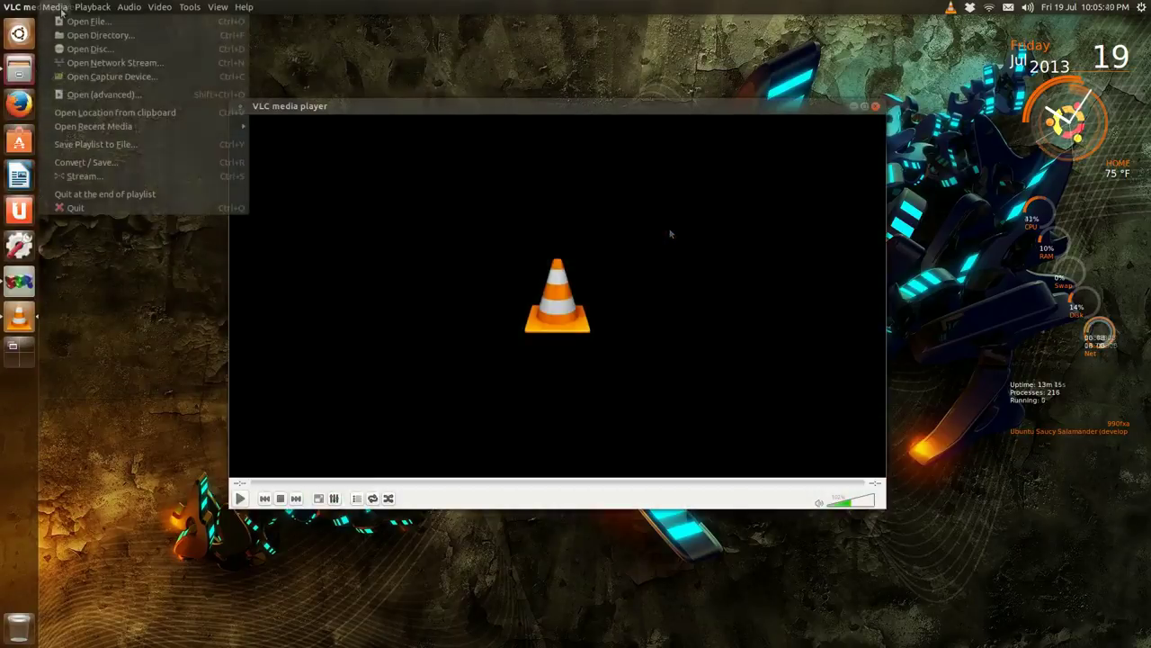
click(115, 168)
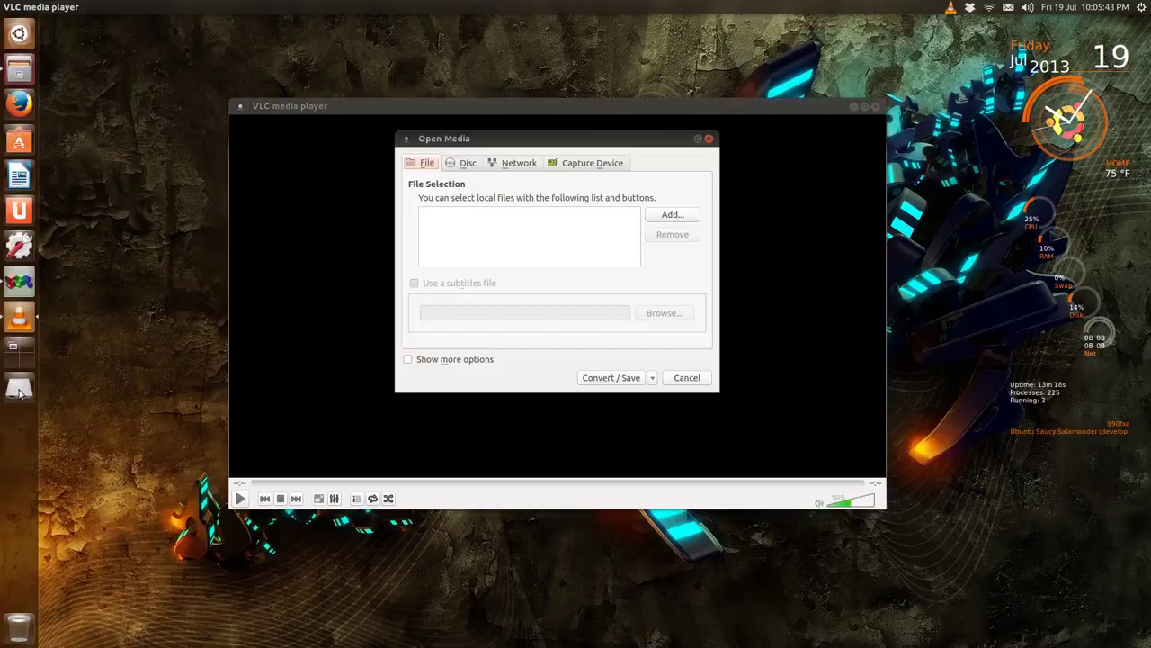
right_click(20, 393)
click(81, 429)
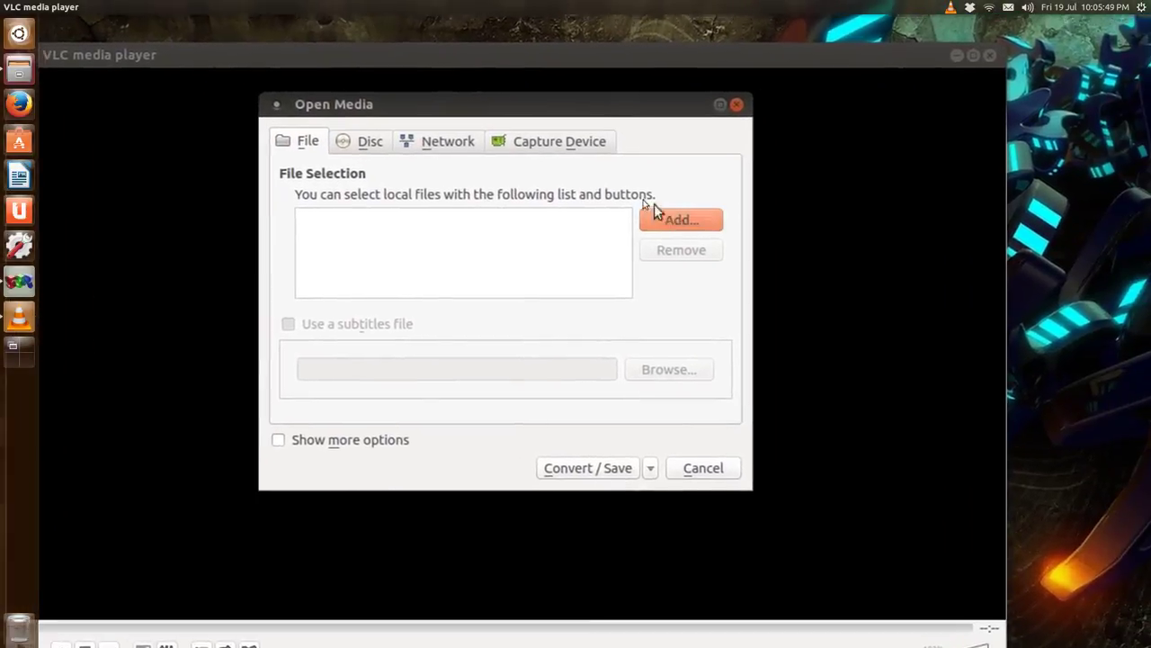
click(657, 214)
click(531, 197)
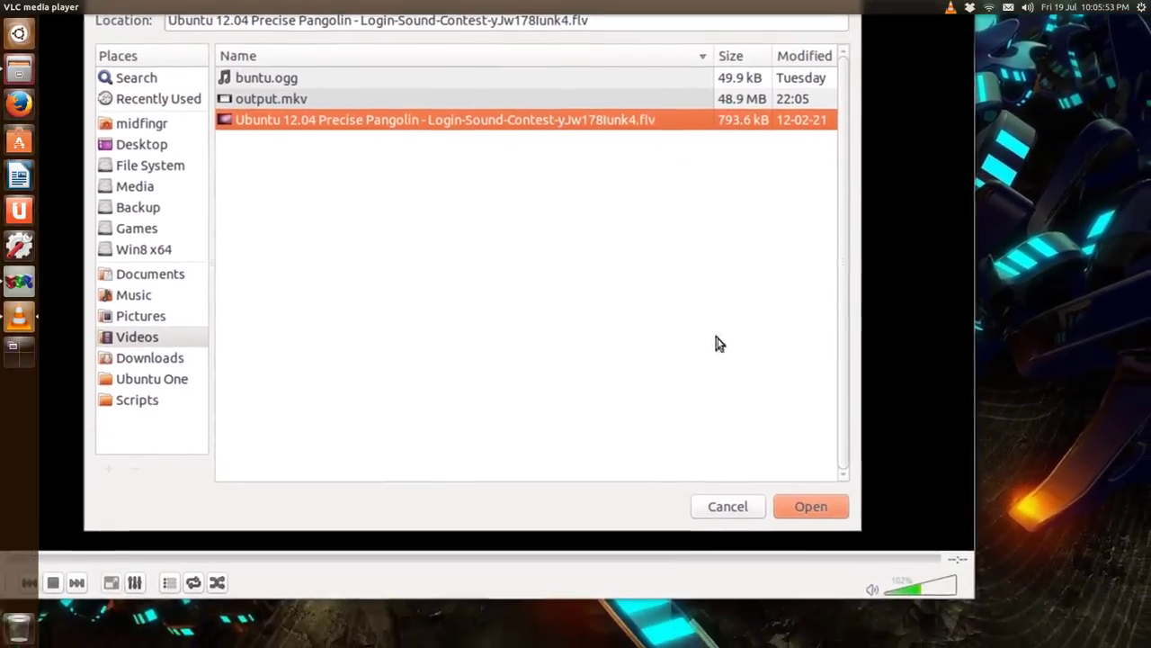
click(811, 505)
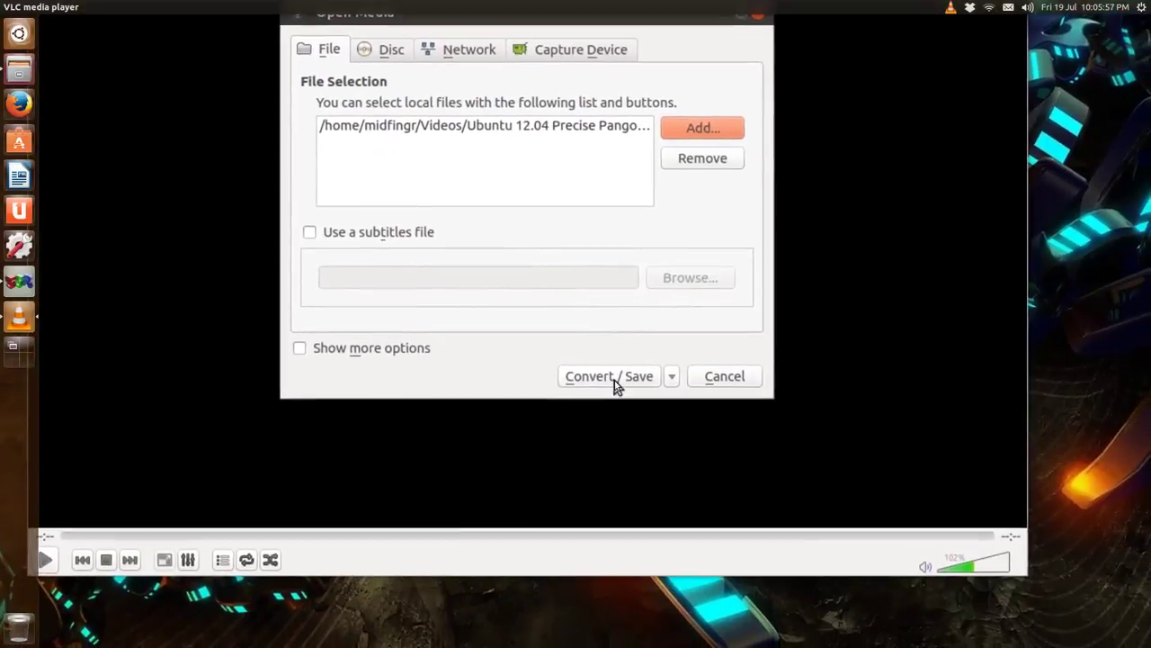
Choose the Audio - Vorbis (OGG) profile and set the output file to 'sounds' on the Desktop.
click(617, 385)
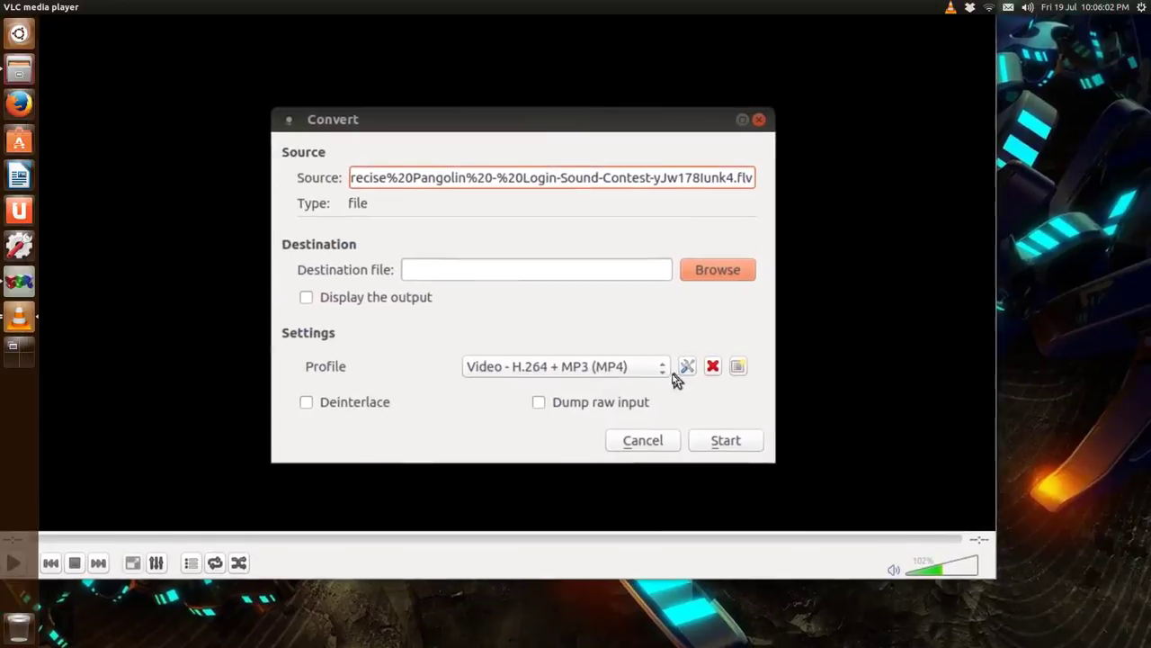
click(617, 406)
click(656, 547)
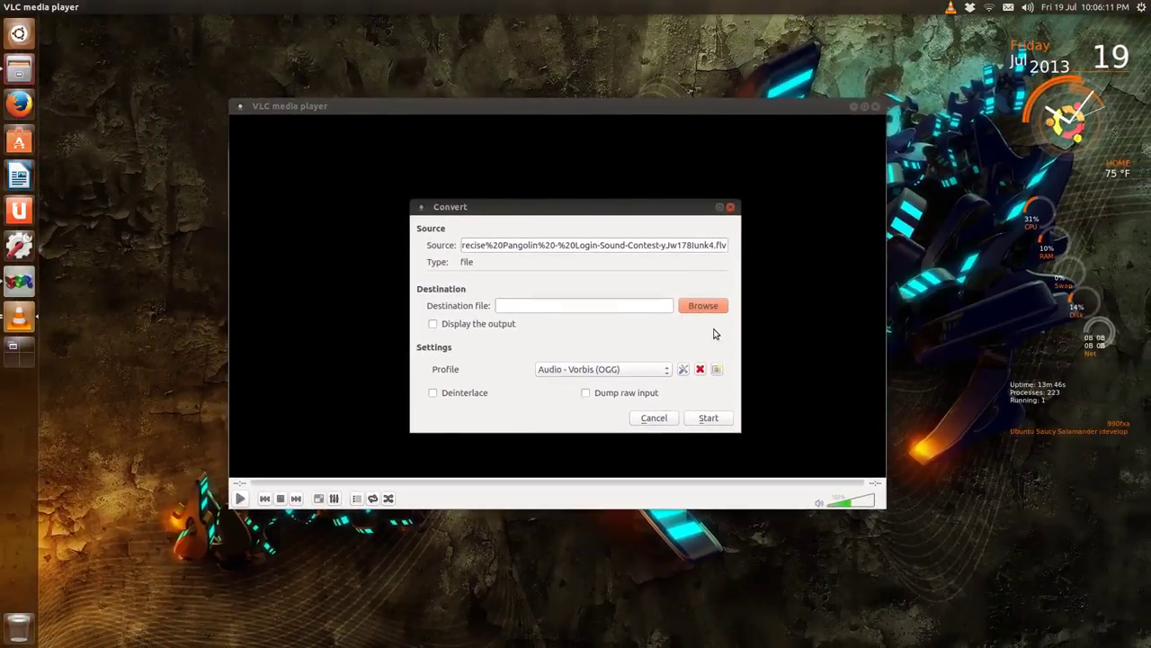
click(703, 306)
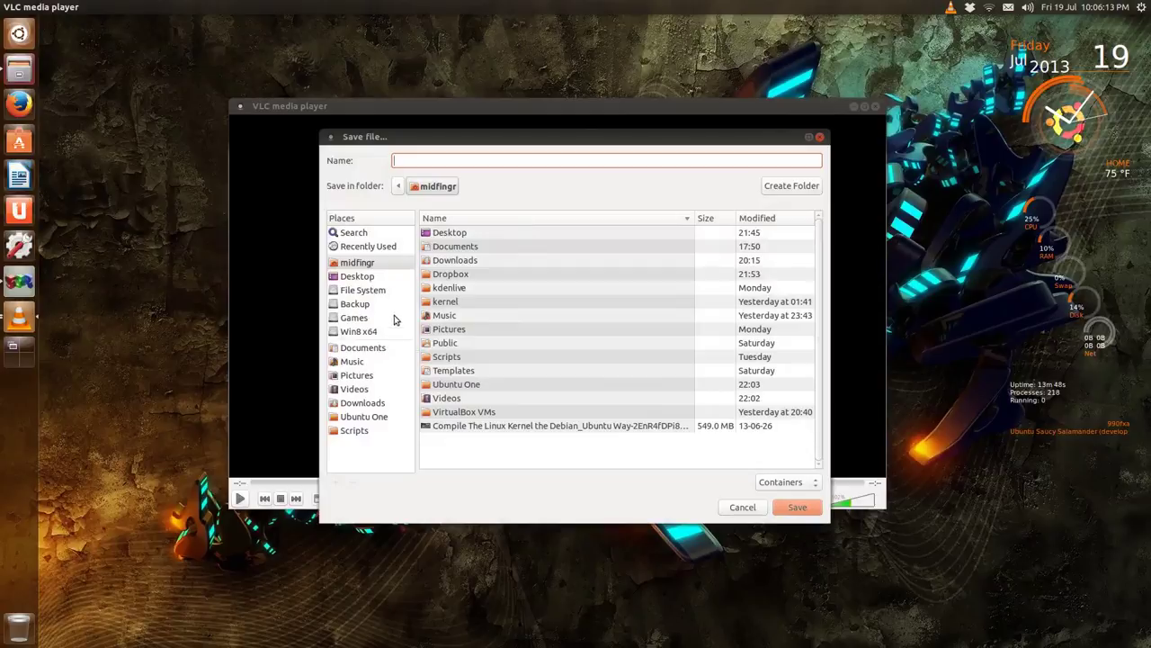
click(365, 277)
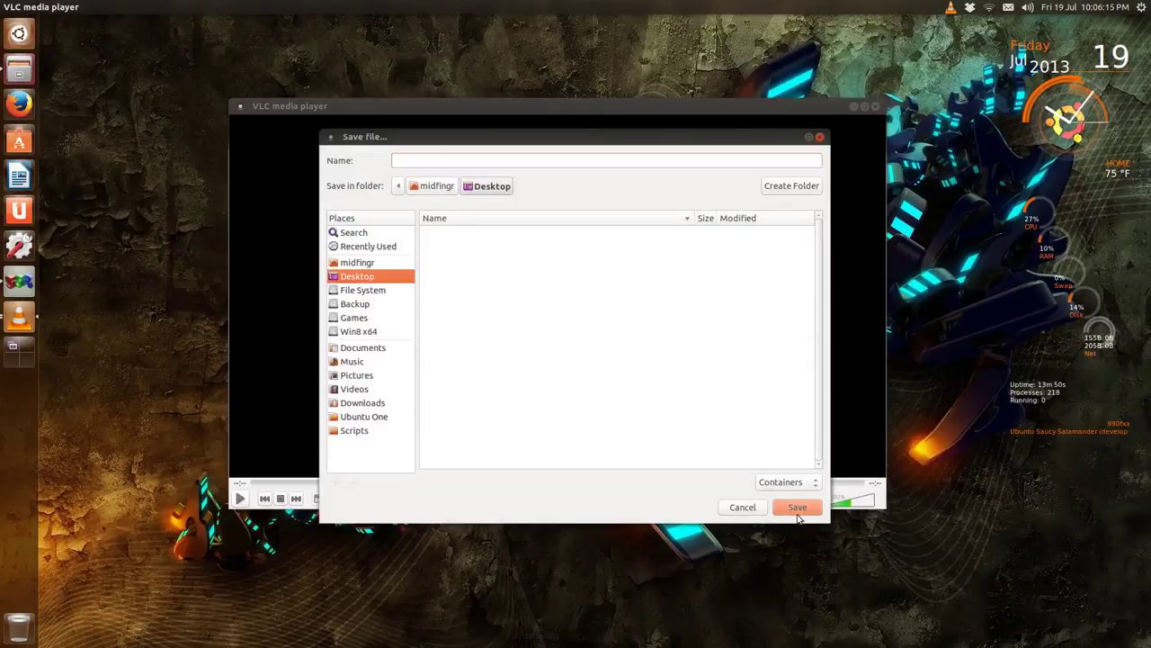
click(502, 159)
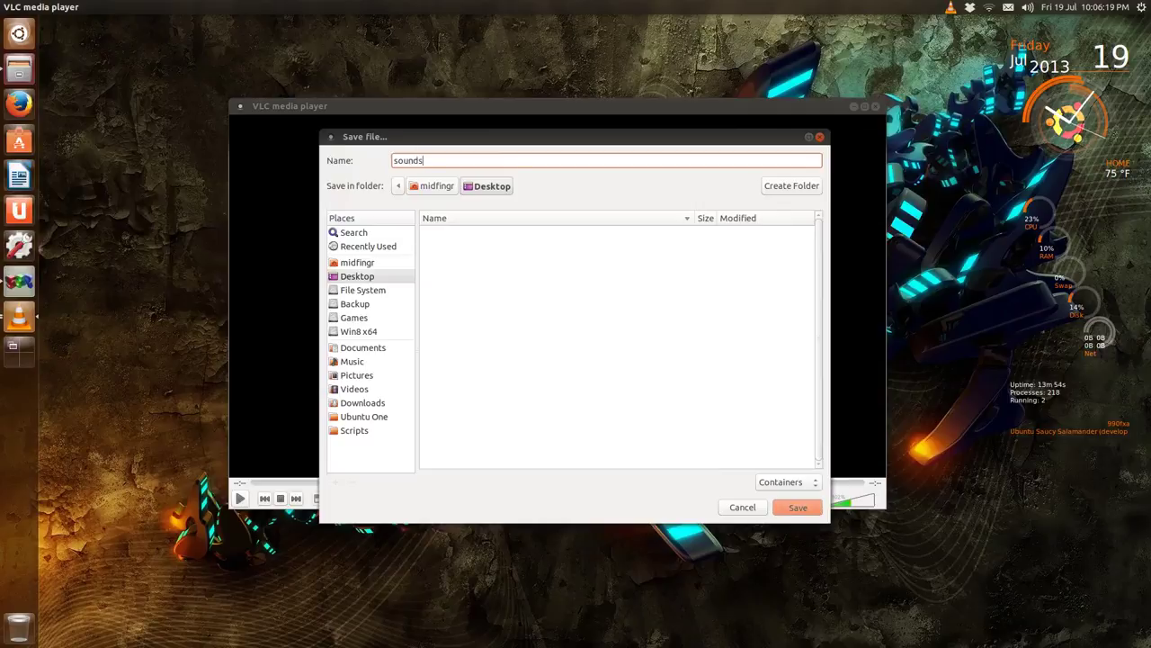
key(Return)
Run the conversion, close VLC, move the sounds file mid-desktop and preview it.
click(708, 418)
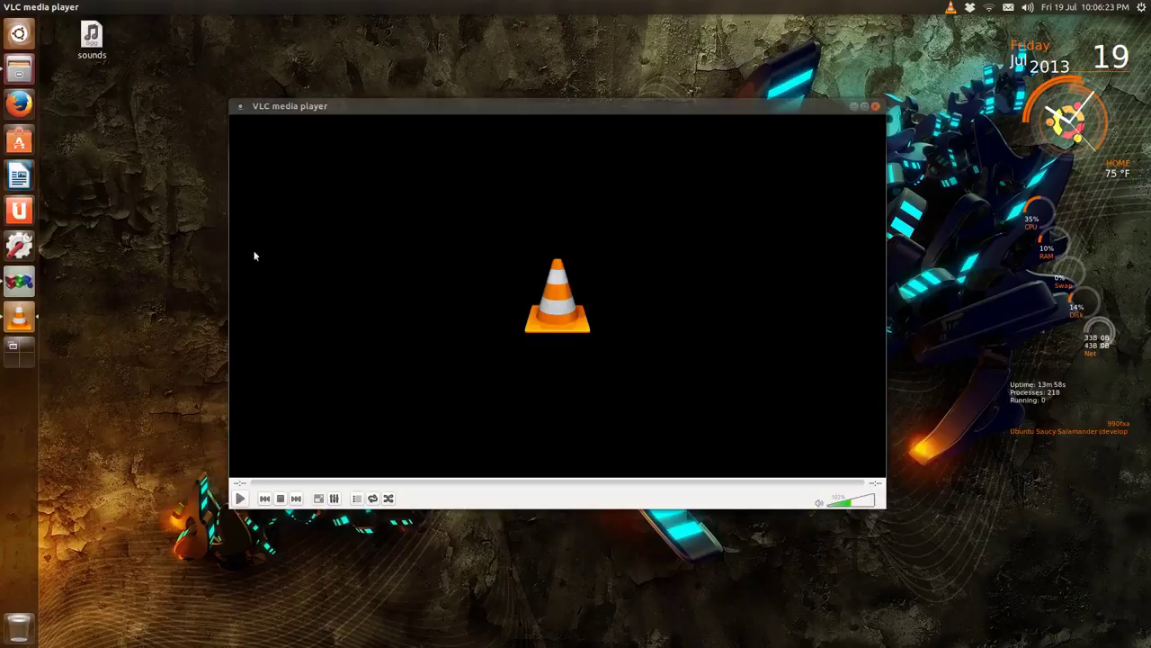
click(871, 107)
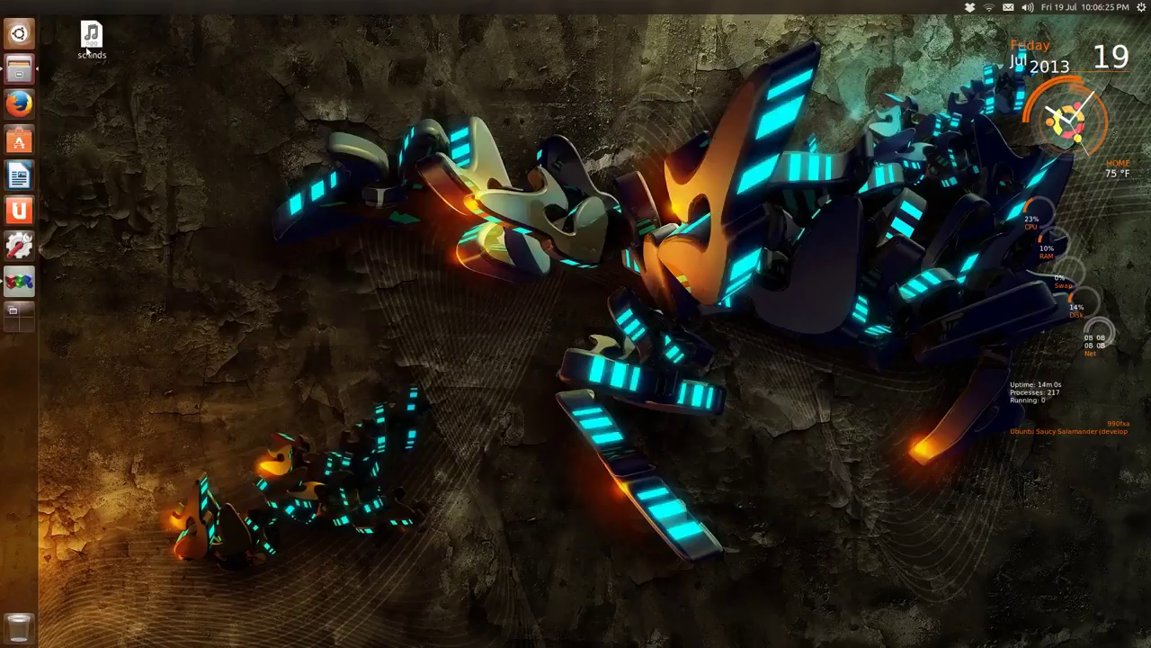
drag(91, 36, 419, 200)
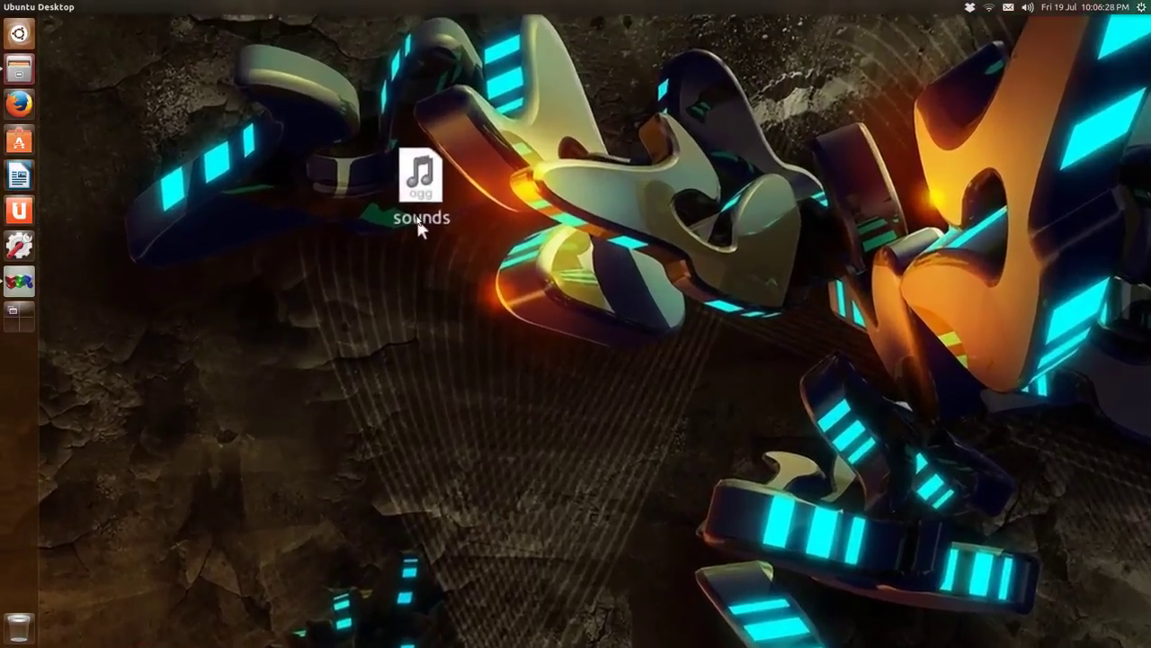
click(419, 213)
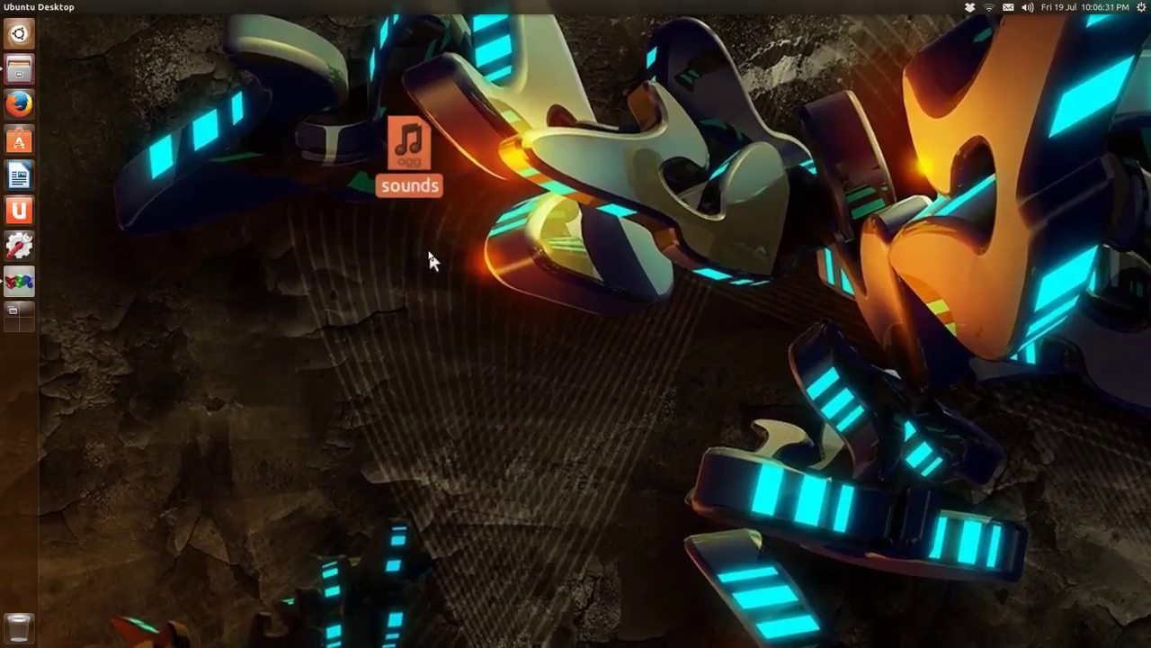
key(Return)
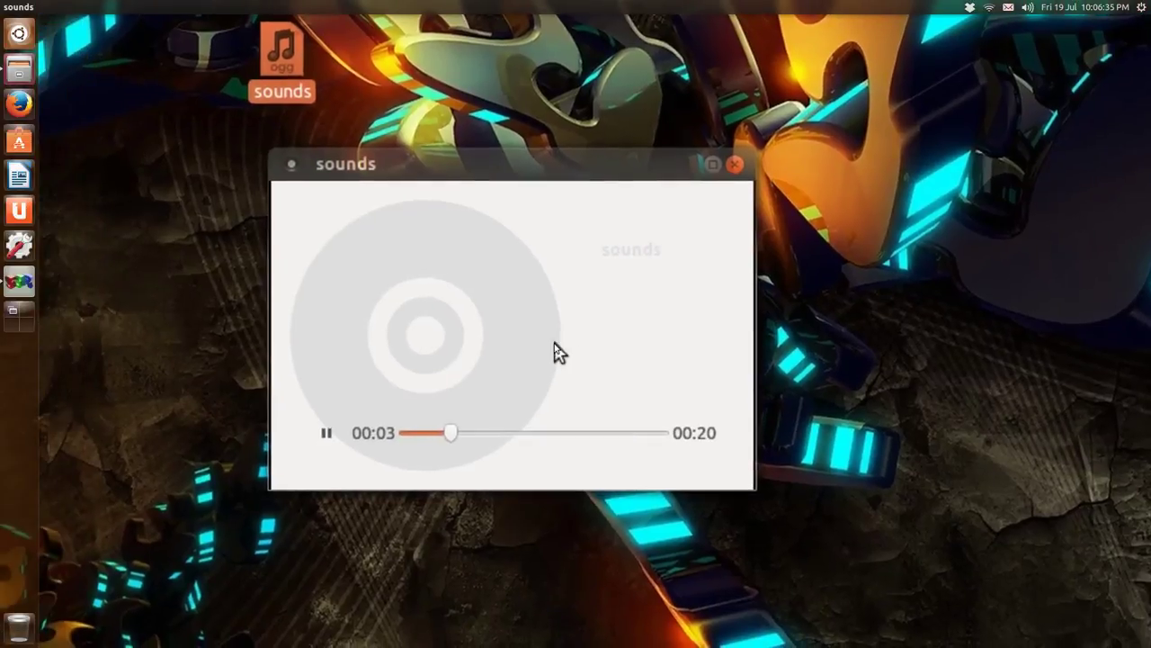
key(Escape)
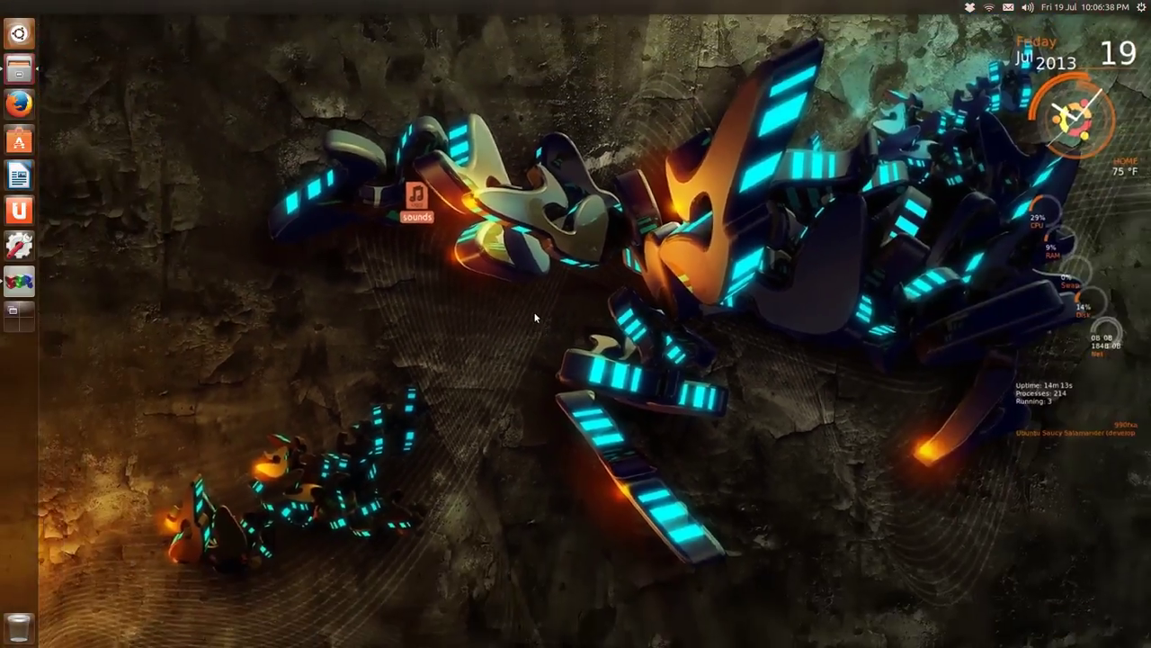
Open the sounds file in Audacity.
right_click(417, 199)
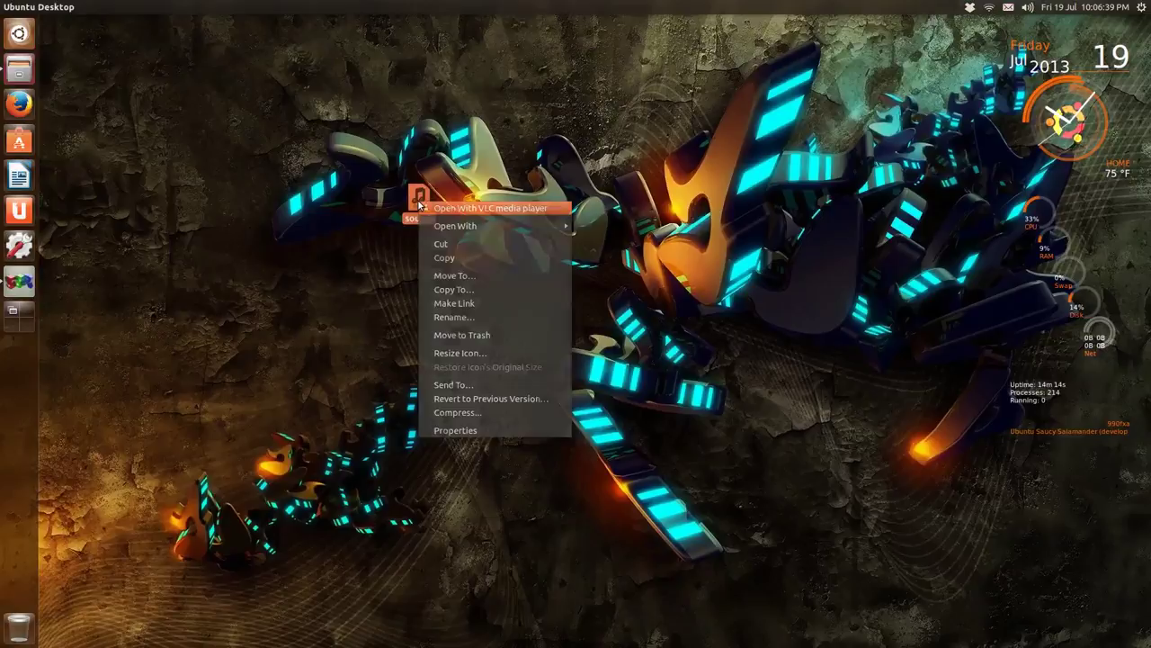
mouse_move(480, 224)
click(597, 227)
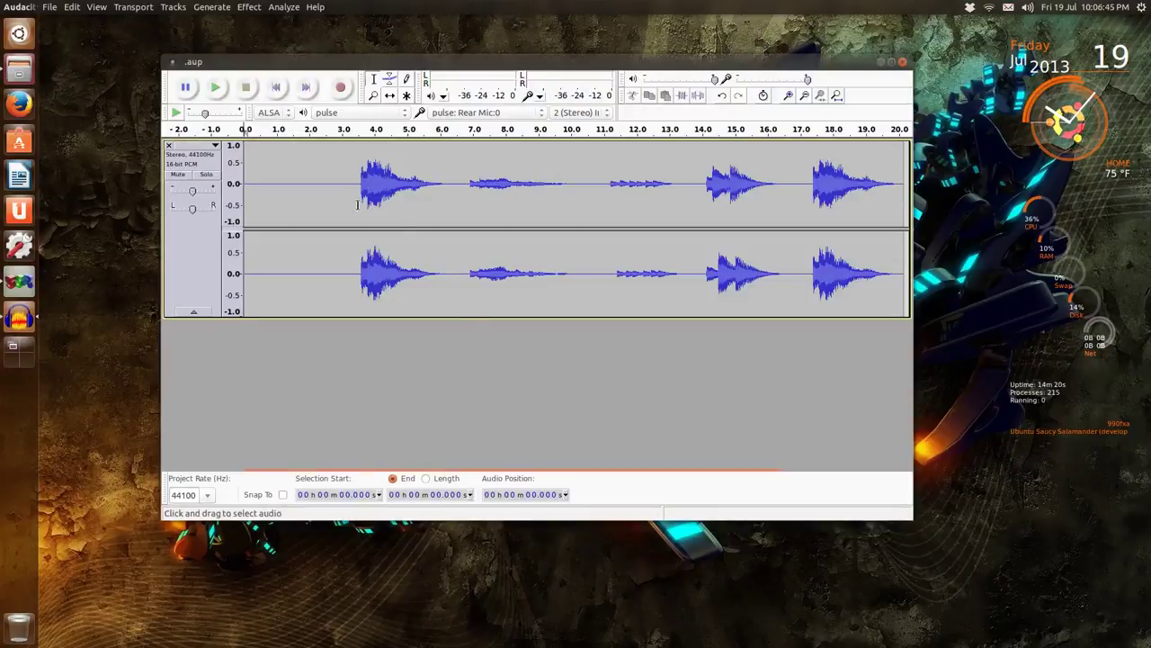
Listen to the recording from about 6.8, 11 and 14 seconds.
click(357, 206)
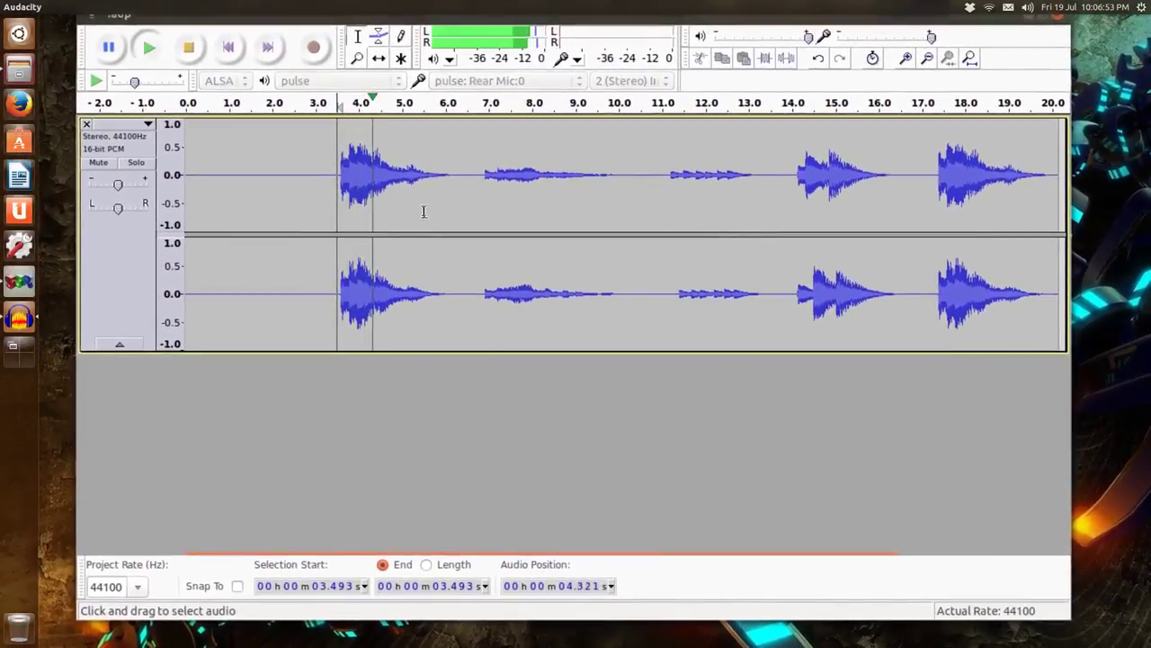
click(482, 205)
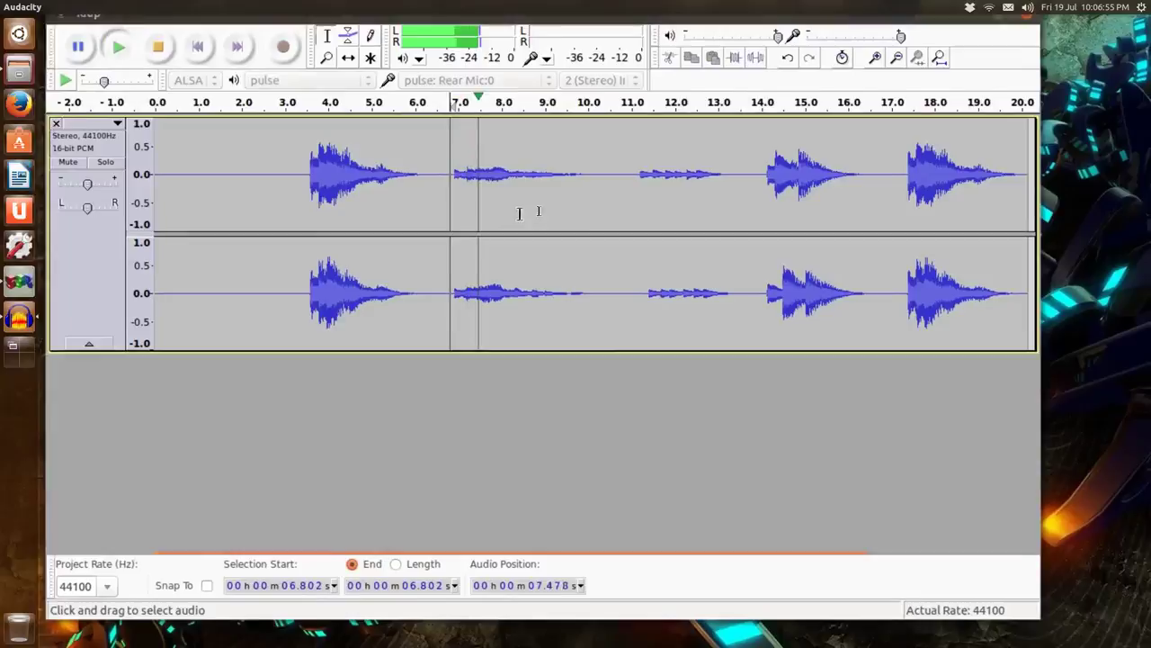
key(space)
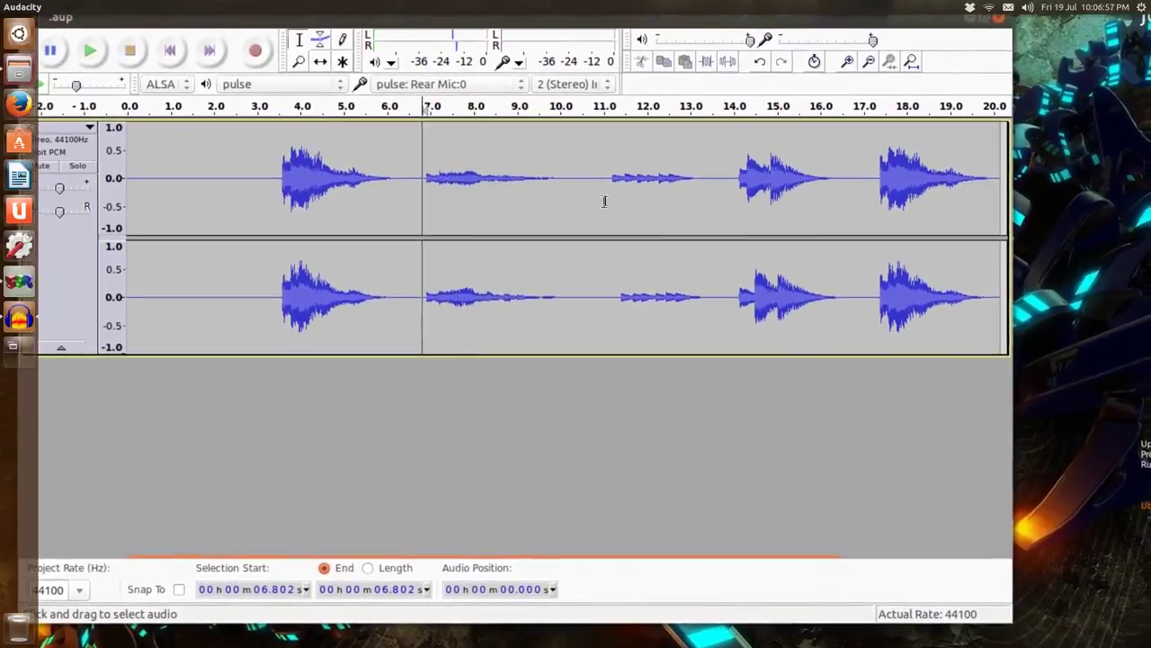
click(611, 205)
key(space)
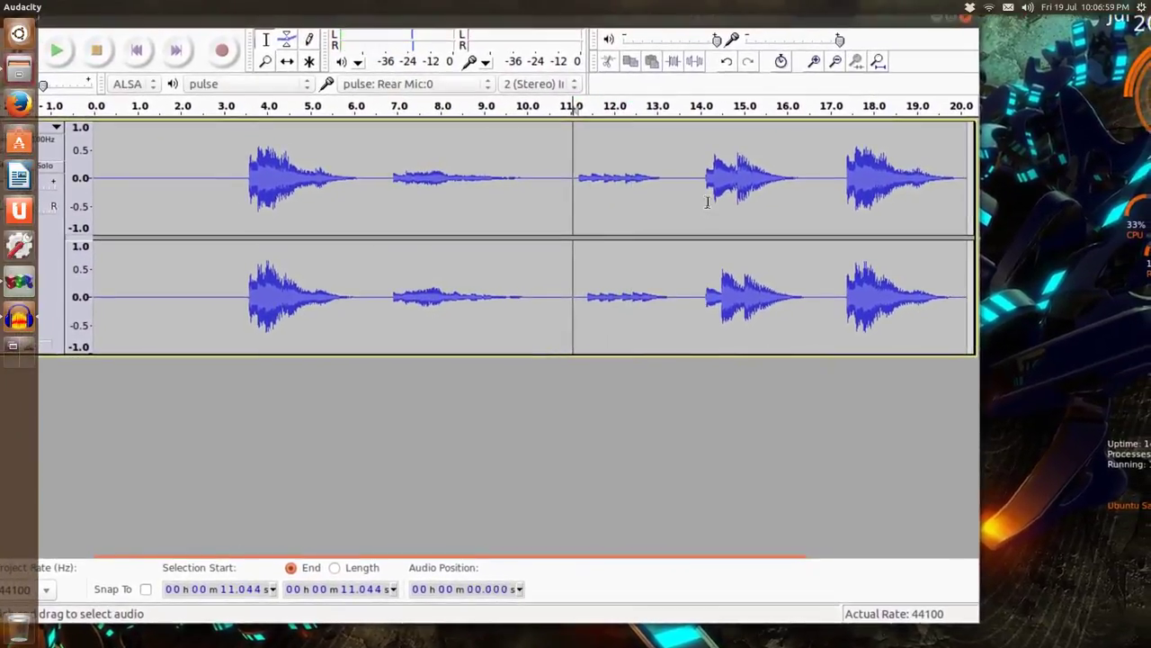
click(707, 205)
key(space)
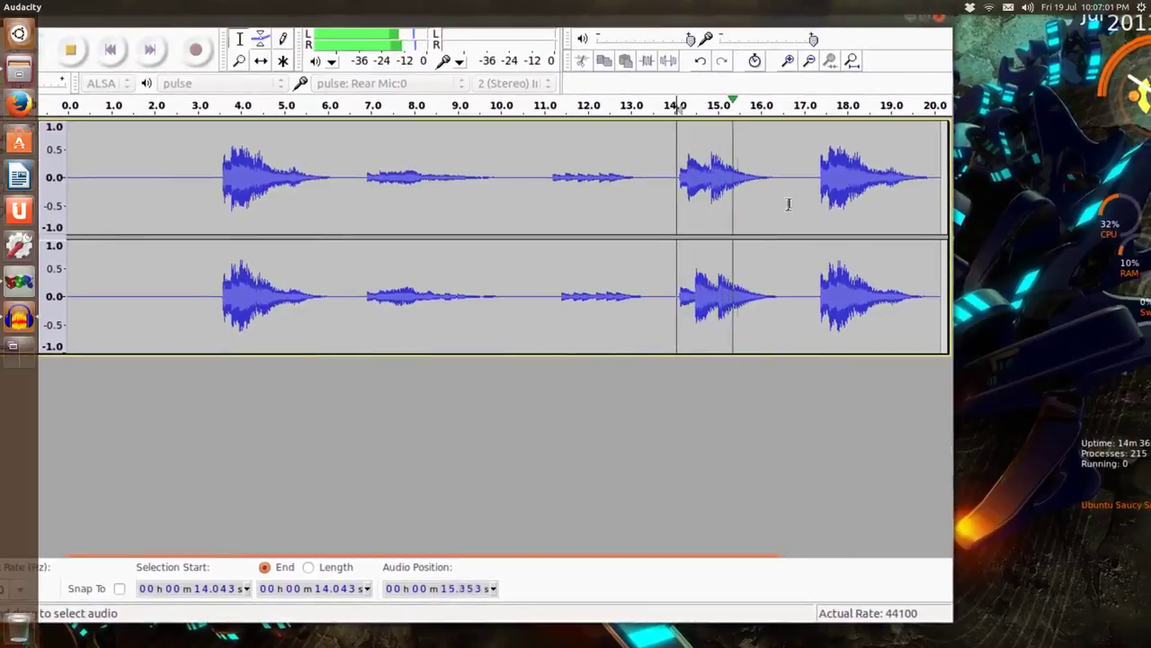
key(space)
click(816, 195)
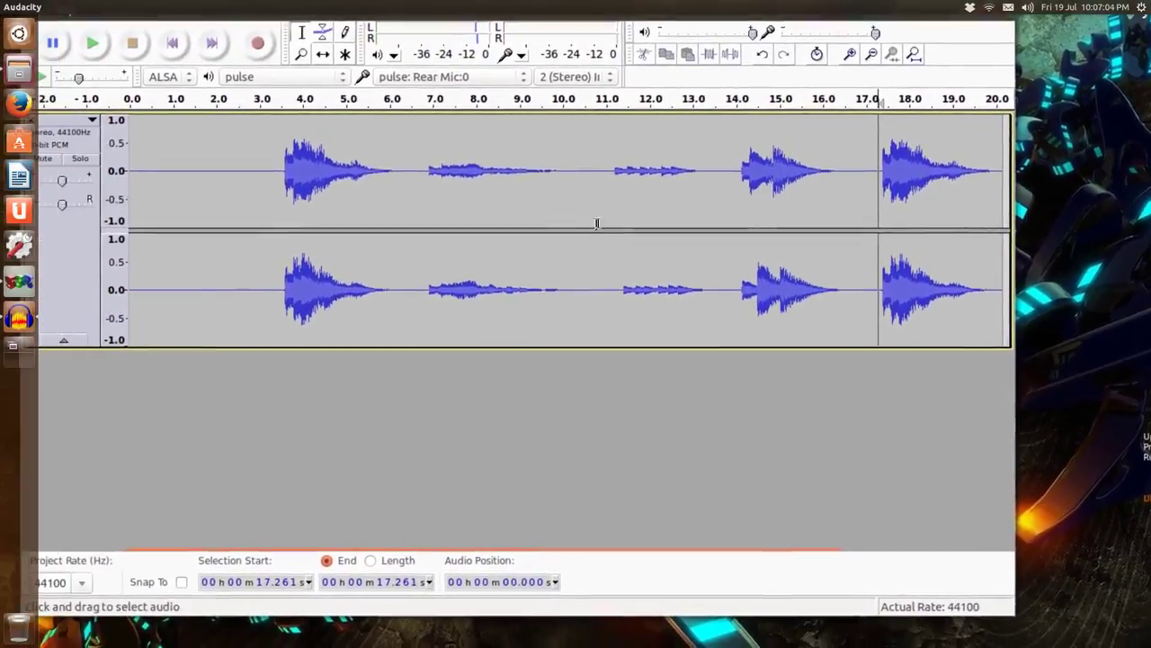
Select the third sound from 11.044 s to 13.239 s.
click(611, 214)
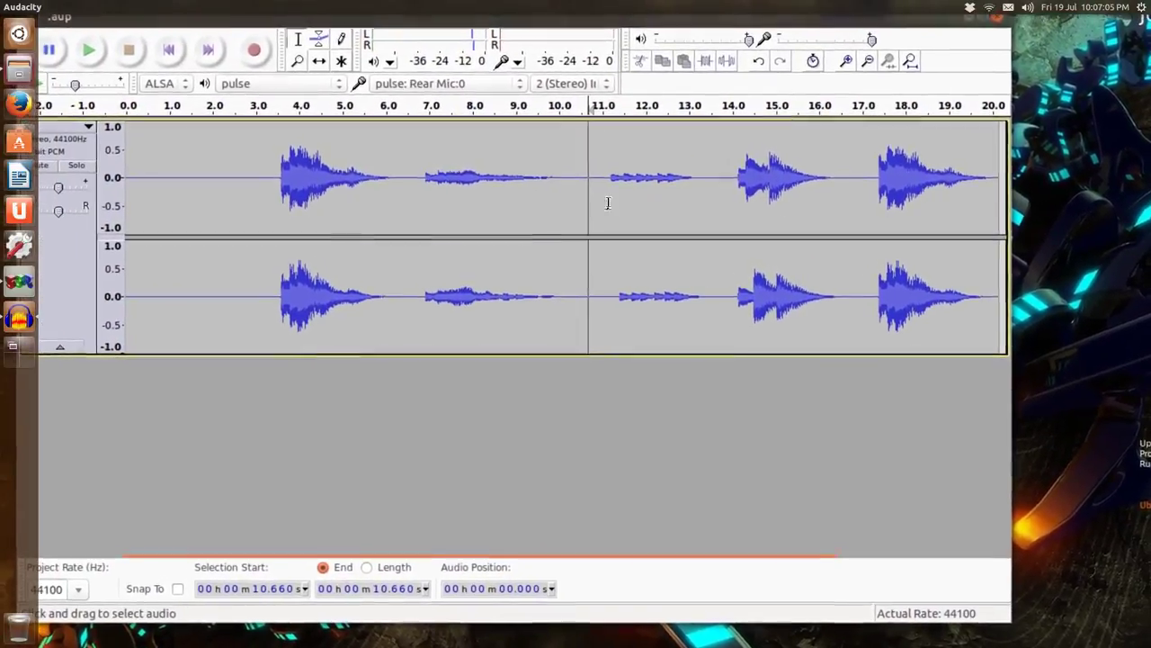
drag(607, 202, 682, 209)
key(space)
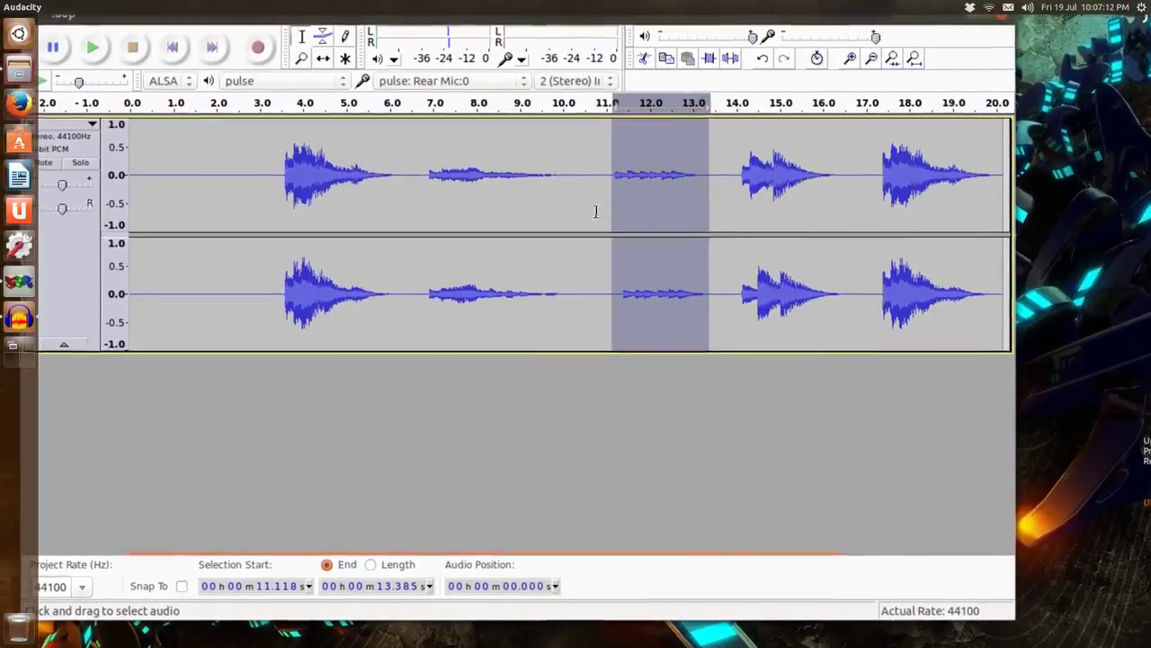
click(608, 206)
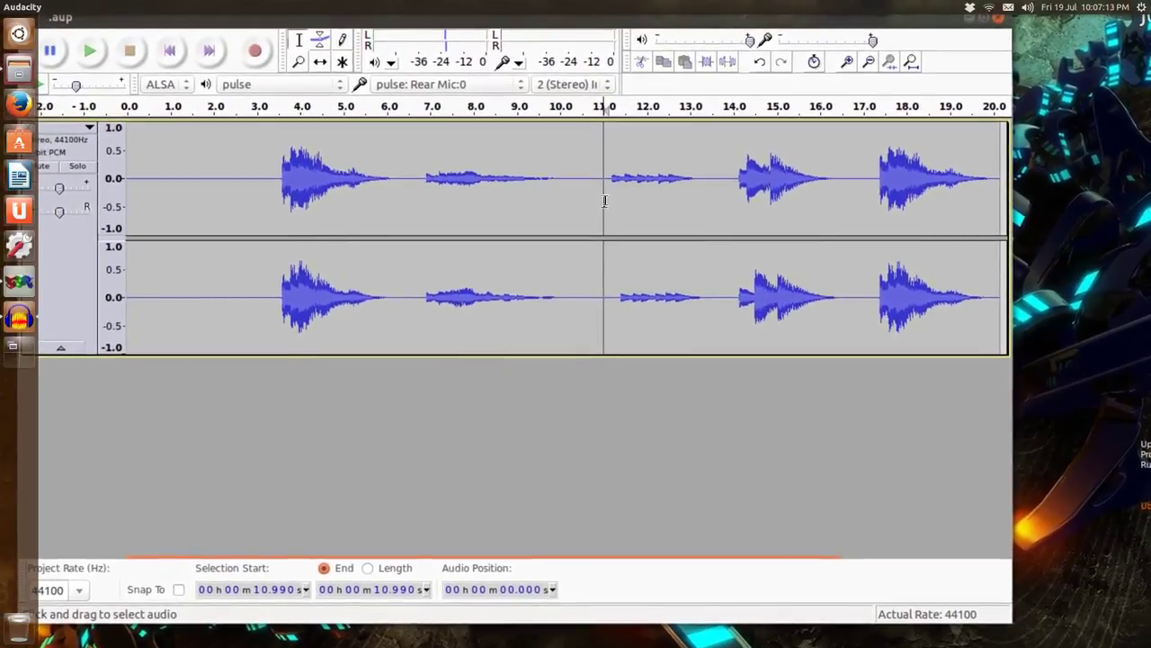
shift+click(628, 198)
drag(620, 201, 696, 213)
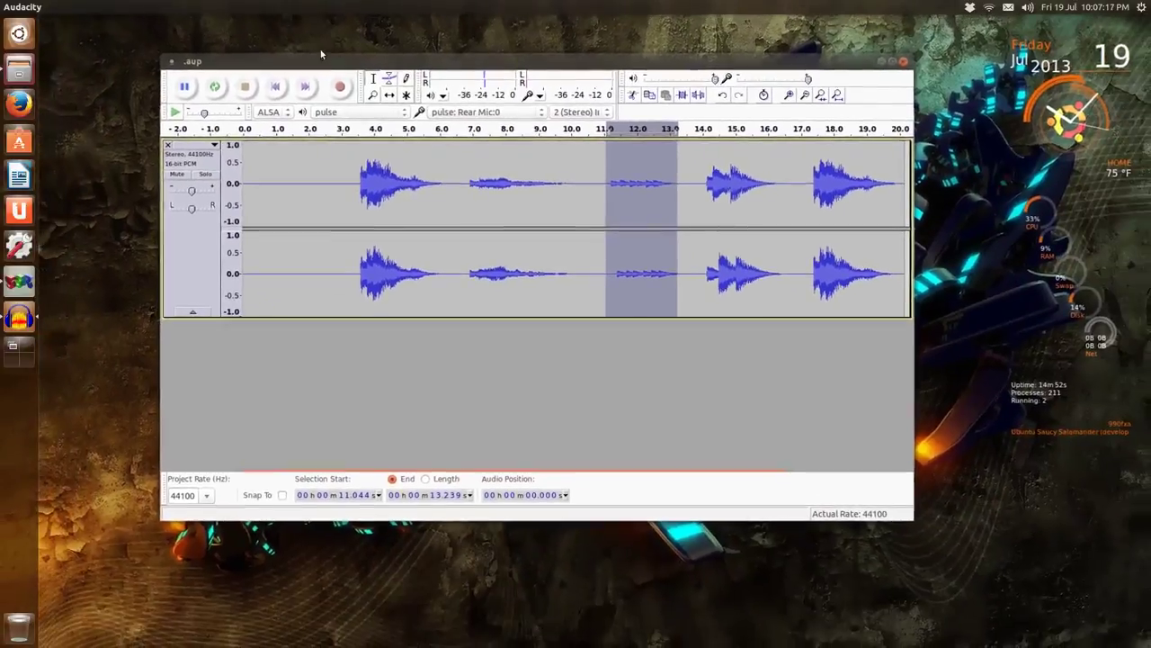
Split the clip at both edges of the 11.044–13.239 s selection via Edit > Clip Boundaries.
click(79, 8)
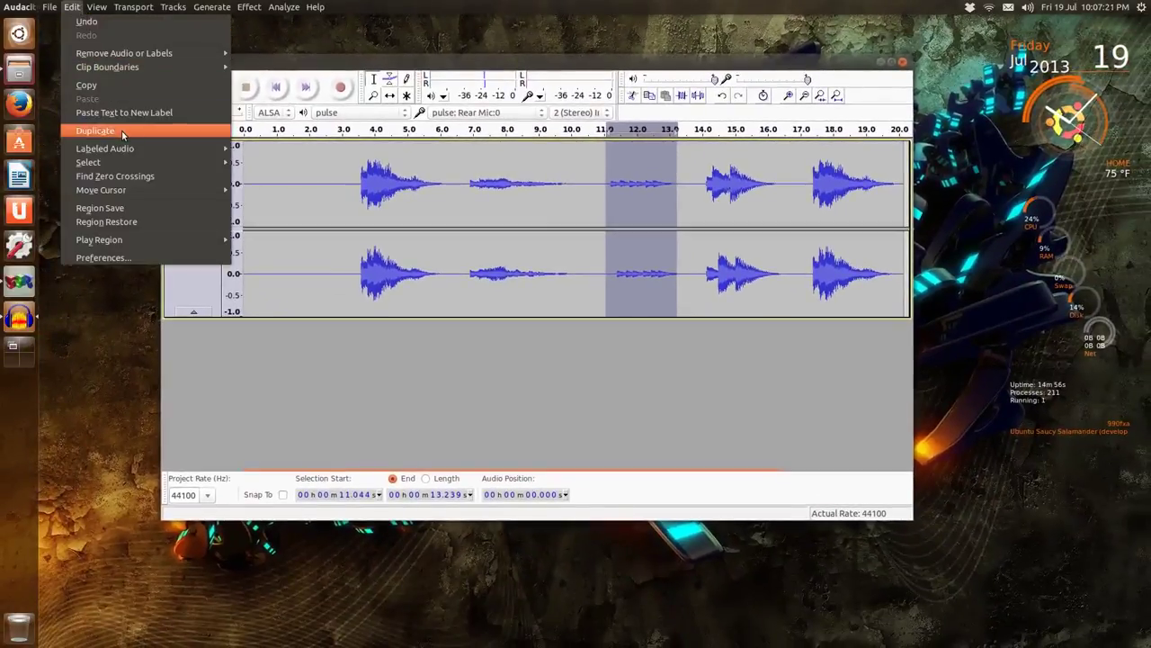
mouse_move(124, 69)
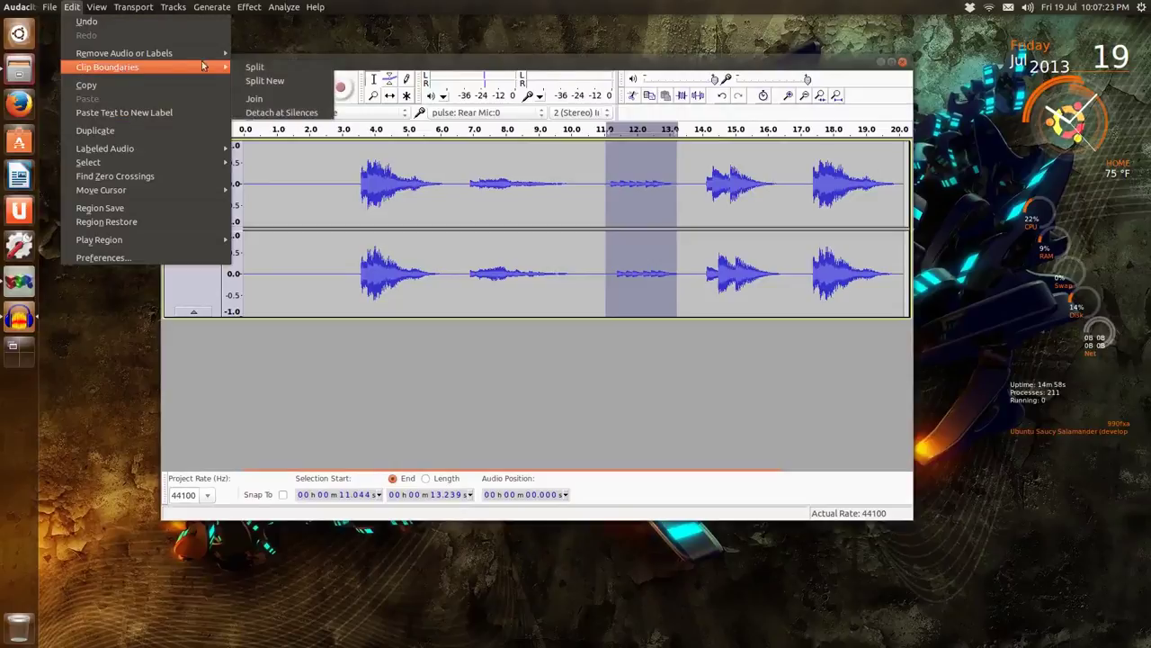
click(261, 67)
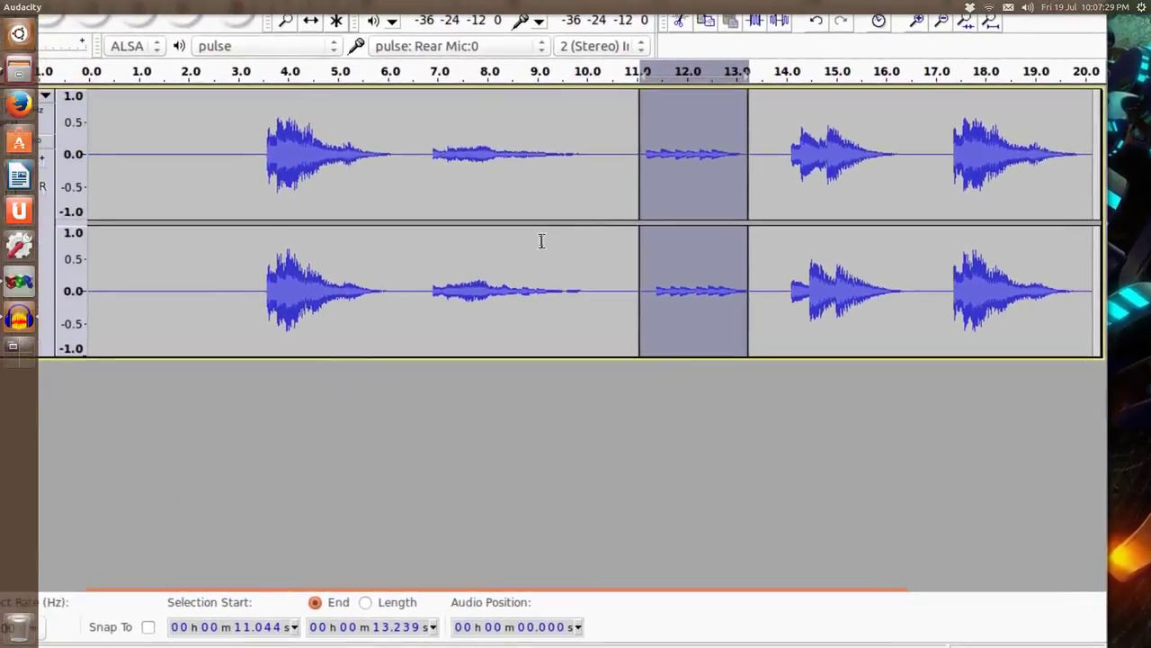
Delete the audio before and after the kept sound, then select the remaining clip.
key(shift+j)
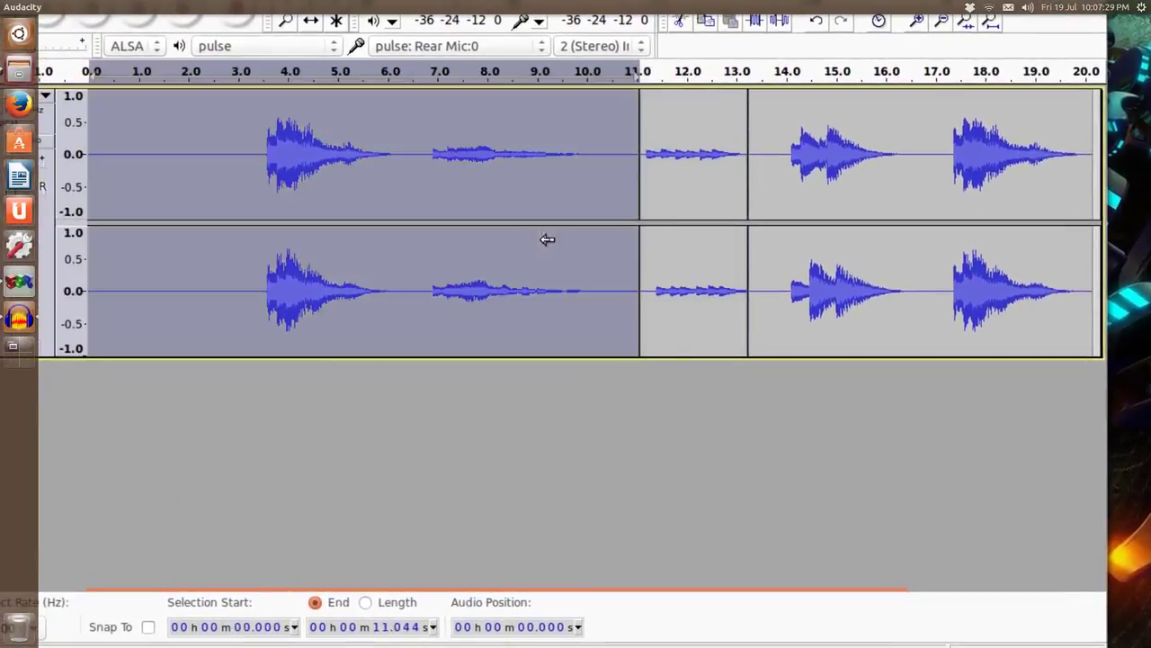
key(Delete)
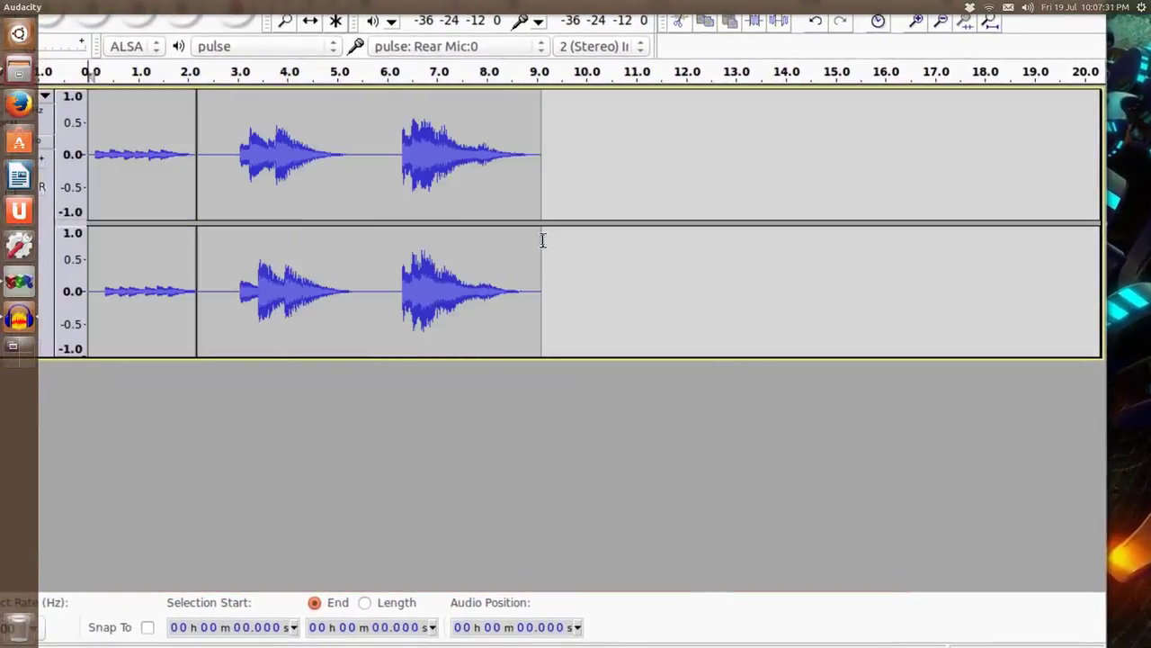
double_click(342, 215)
key(Delete)
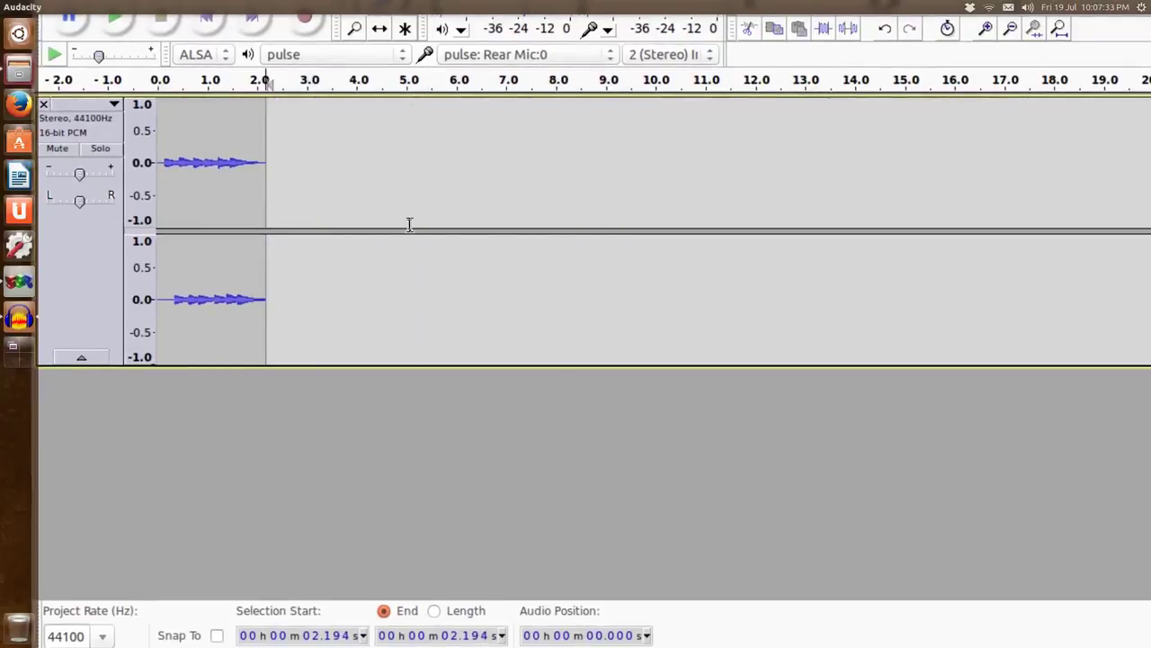
drag(269, 218, 204, 214)
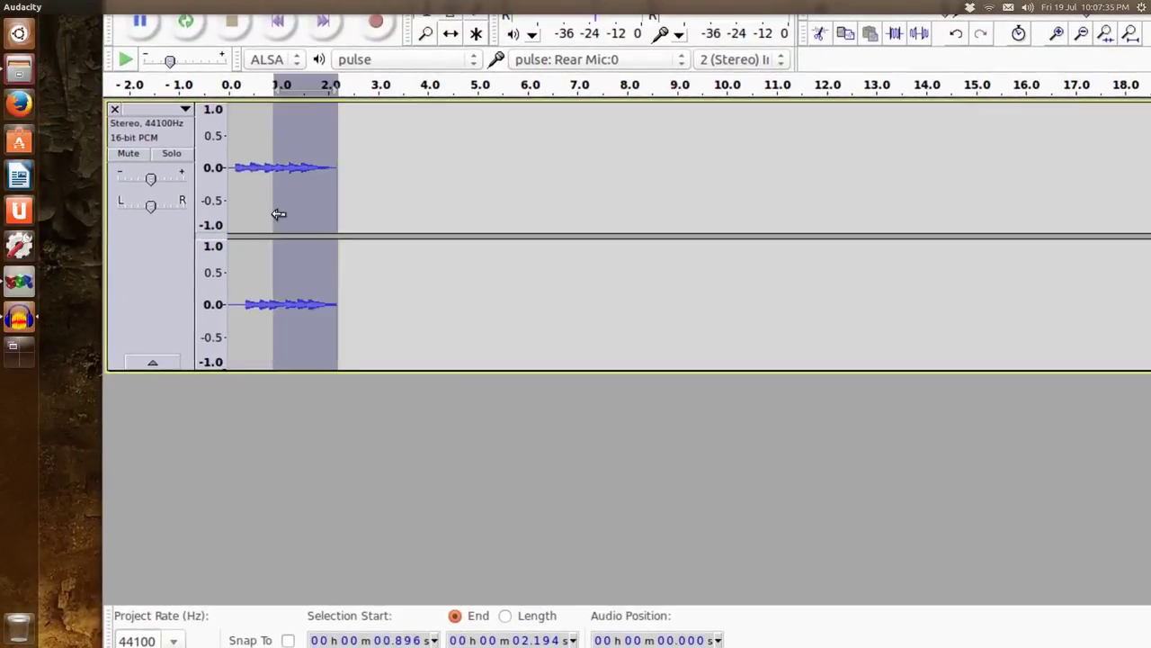
key(shift+Home)
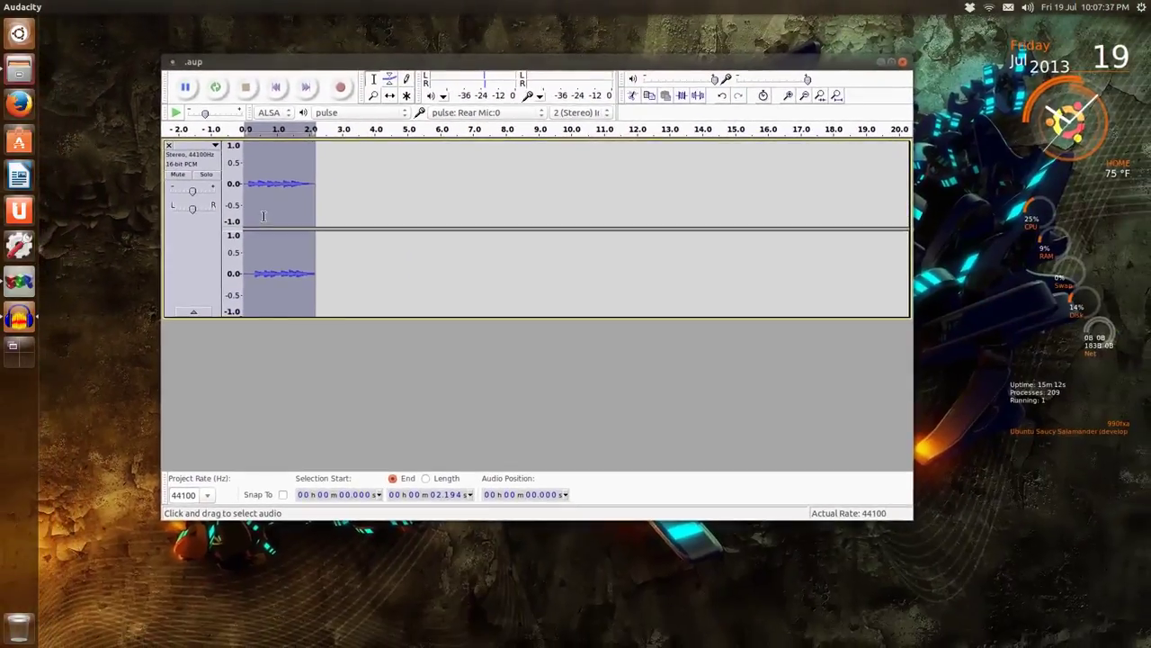
Amplify the 2.2-second clip by 21.3 dB and play it back.
click(246, 8)
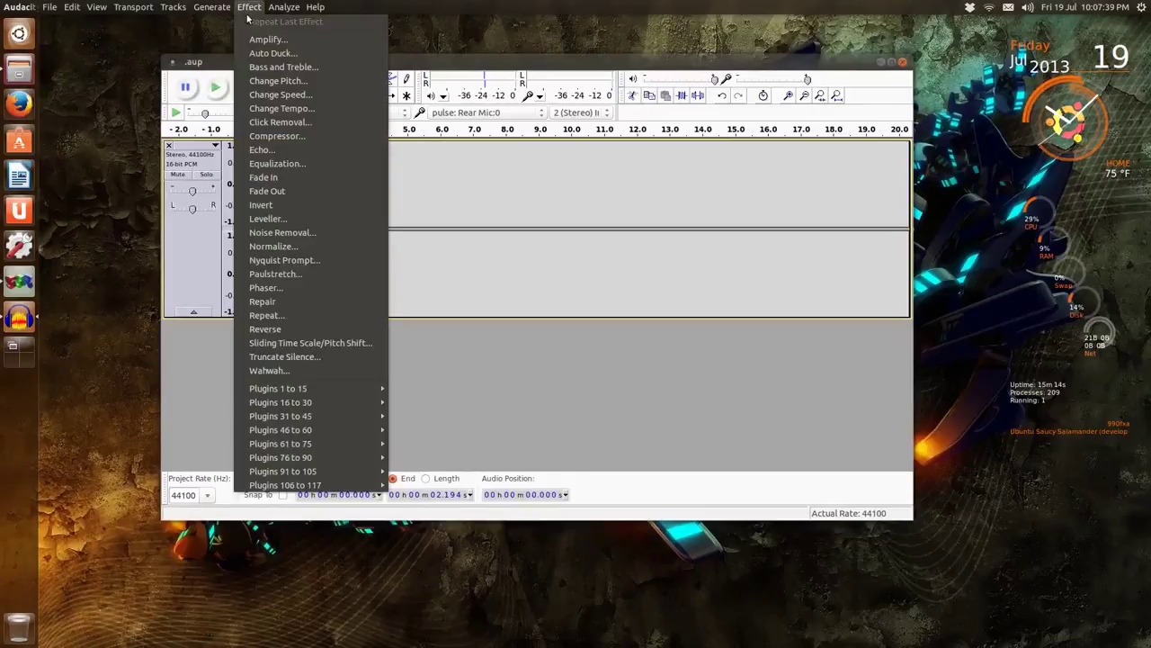
click(303, 42)
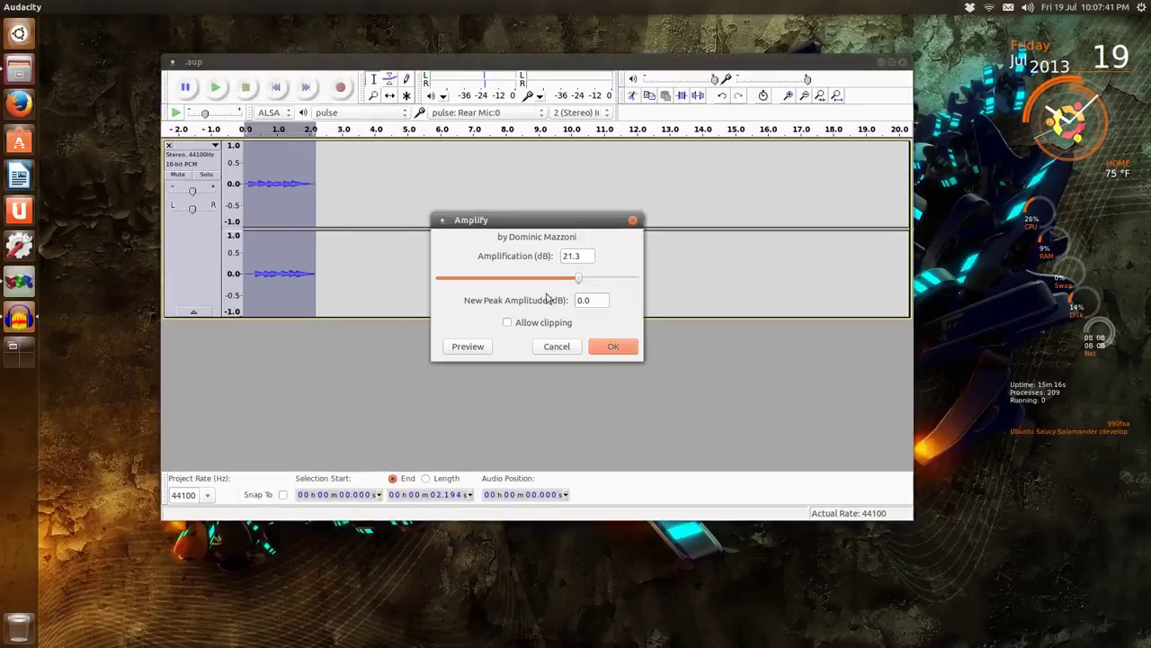
click(621, 348)
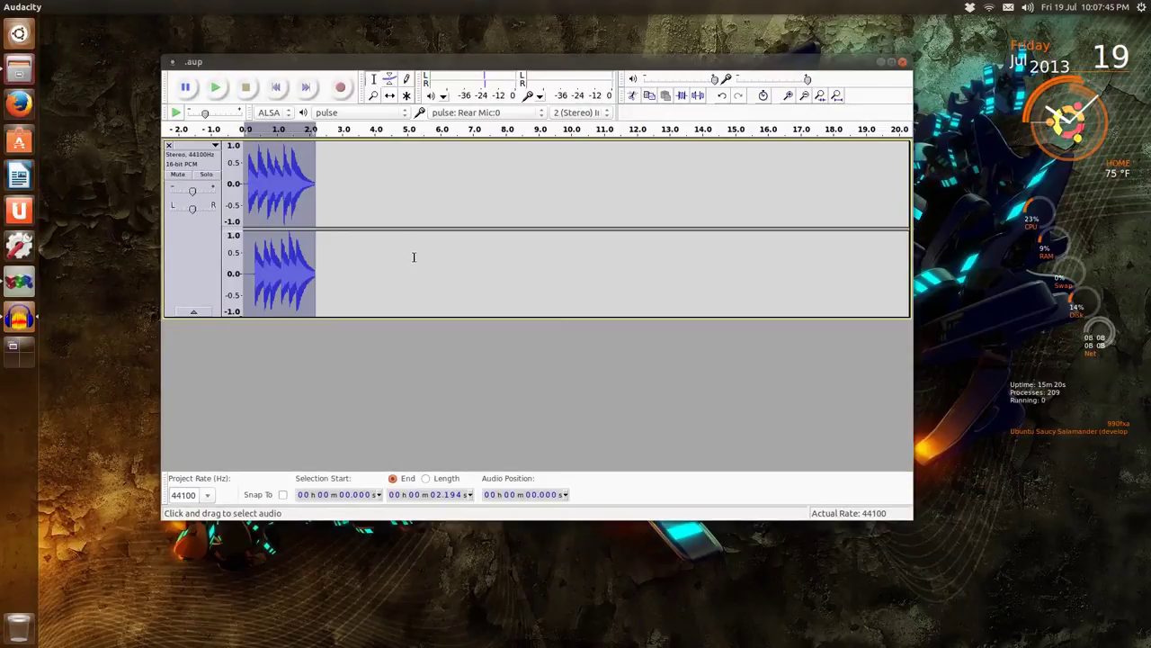
key(space)
key(space)
Export the clip to the Desktop as Ogg Vorbis 'sound3.ogg', accepting the default metadata.
click(49, 7)
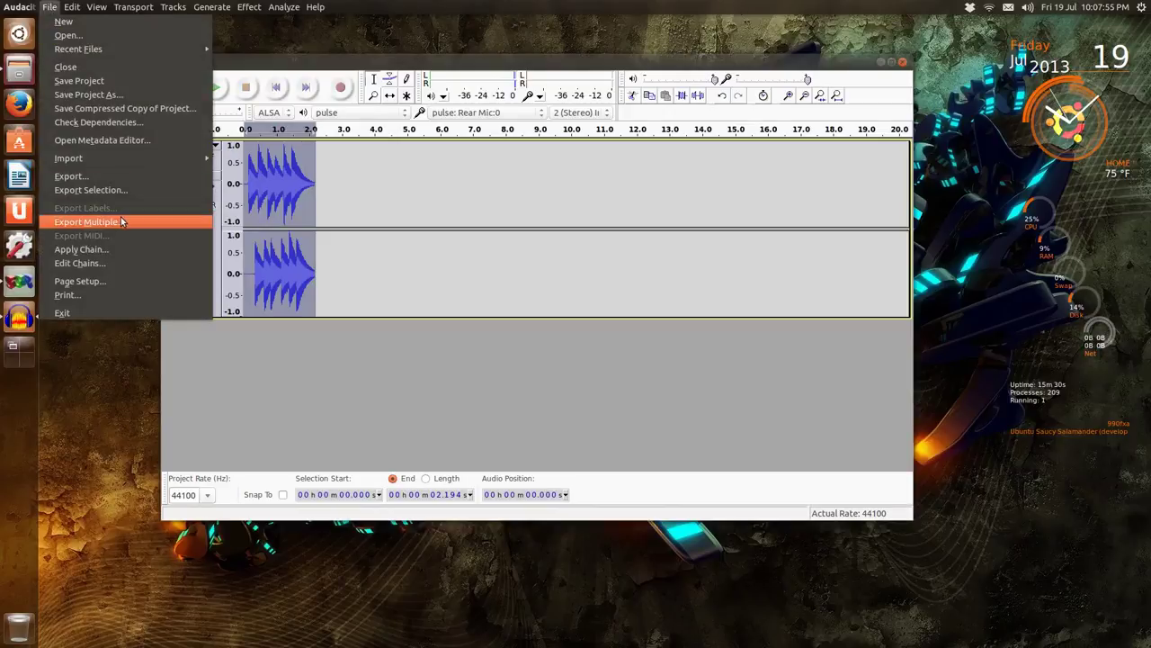
click(72, 176)
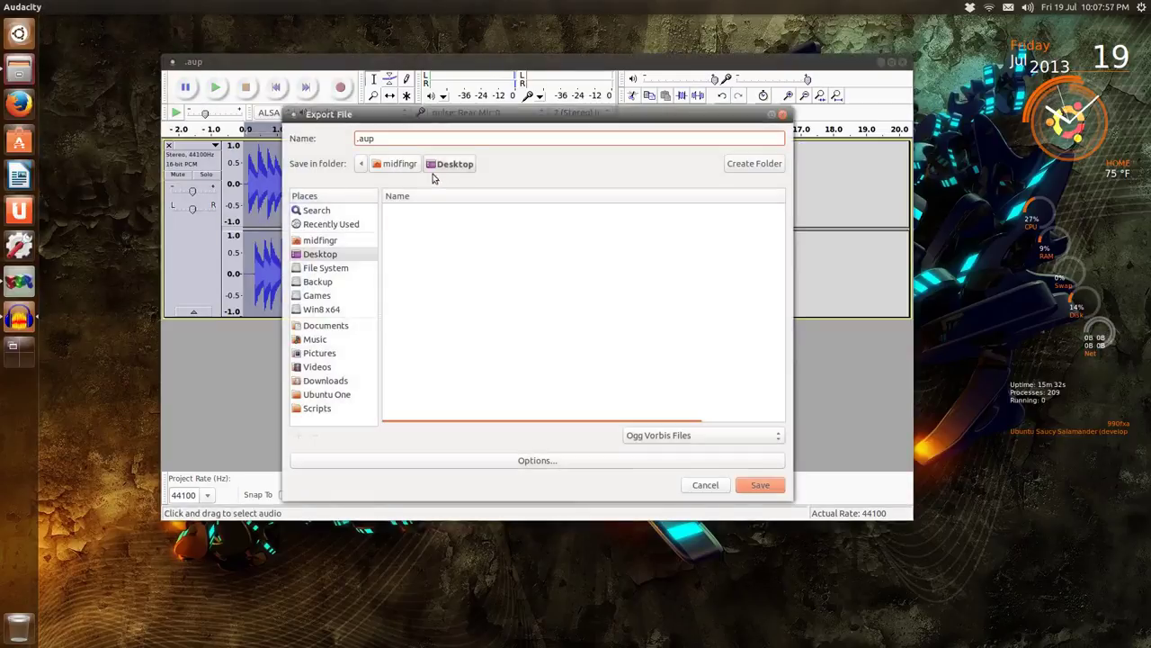
triple_click(400, 139)
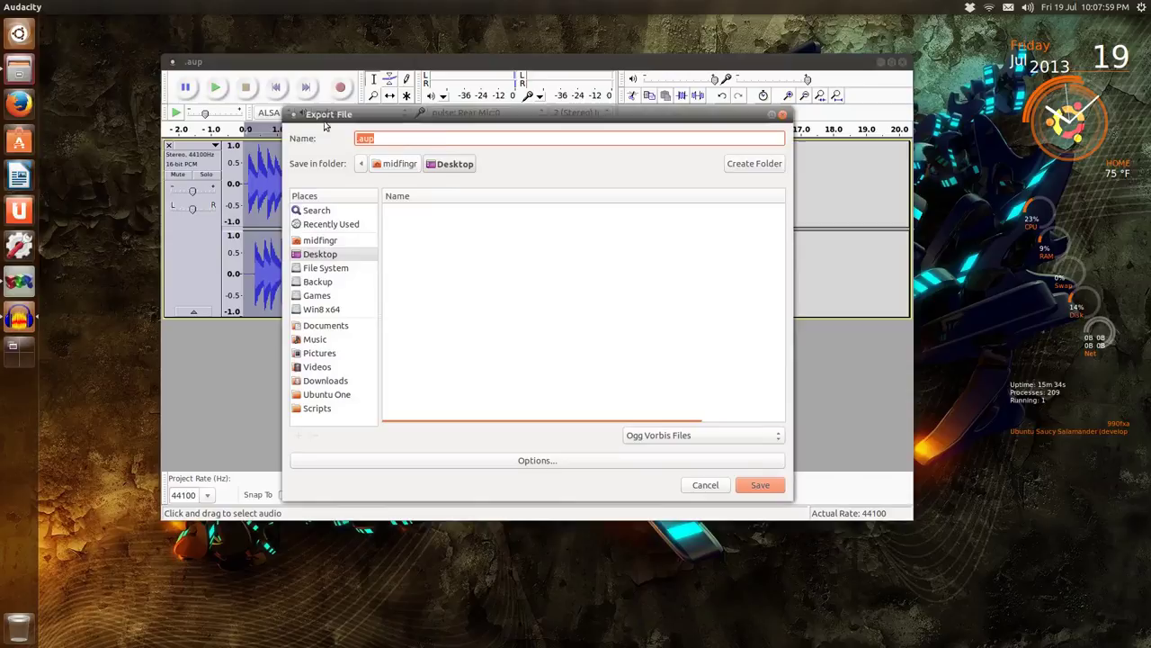
text(sound3.ogg)
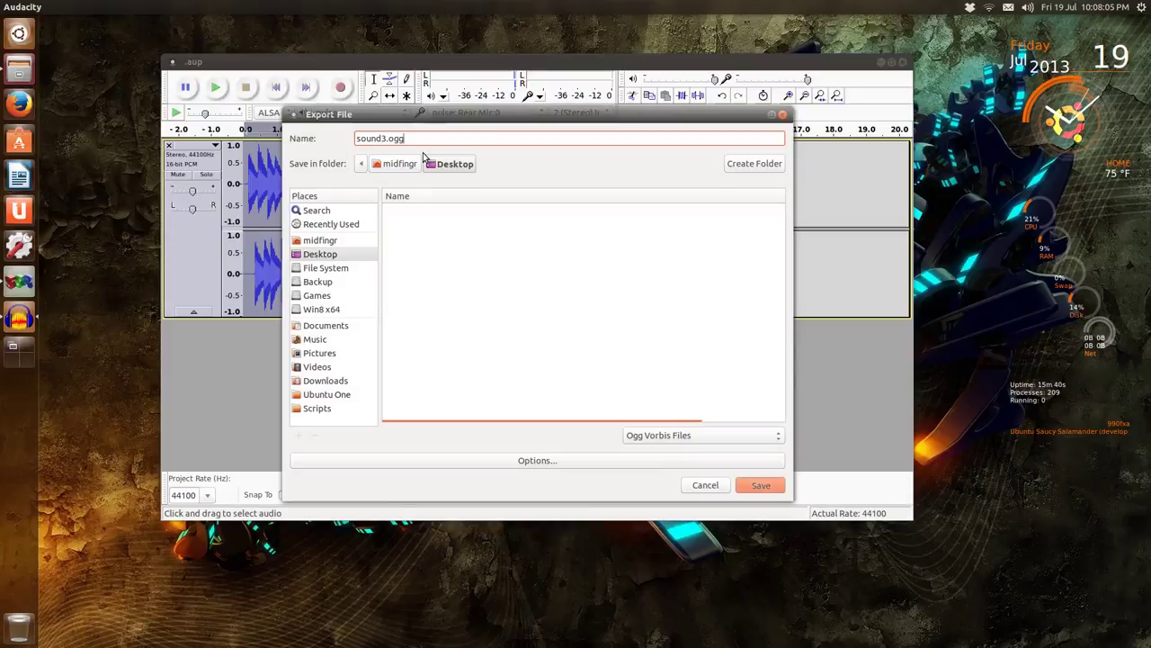
key(Return)
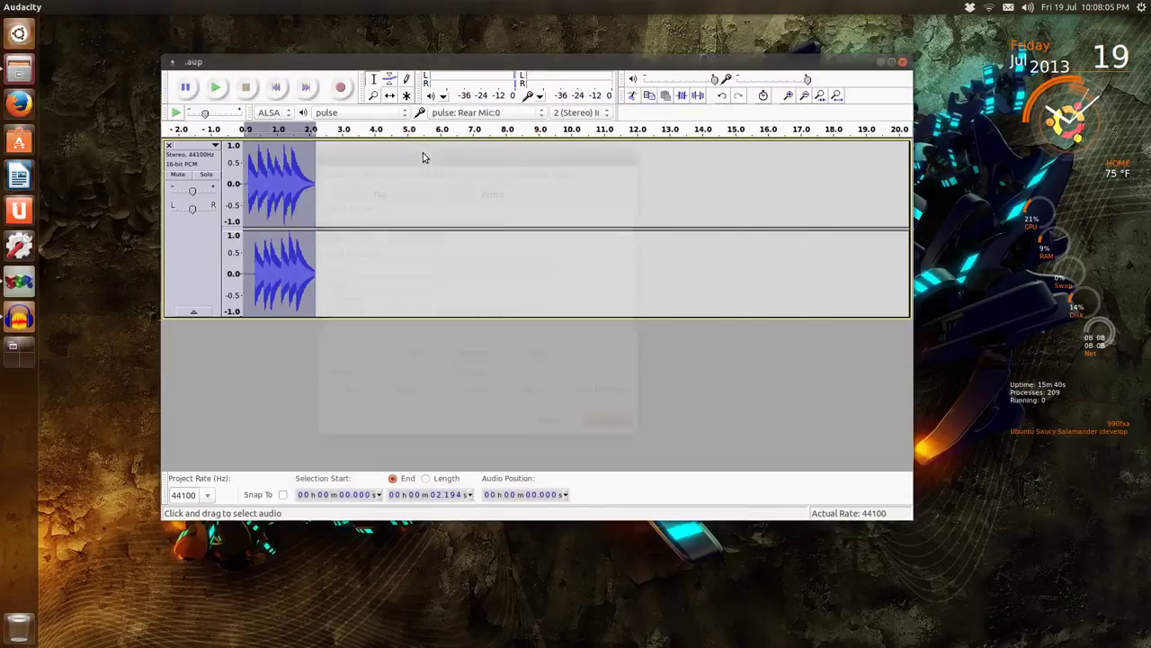
click(605, 419)
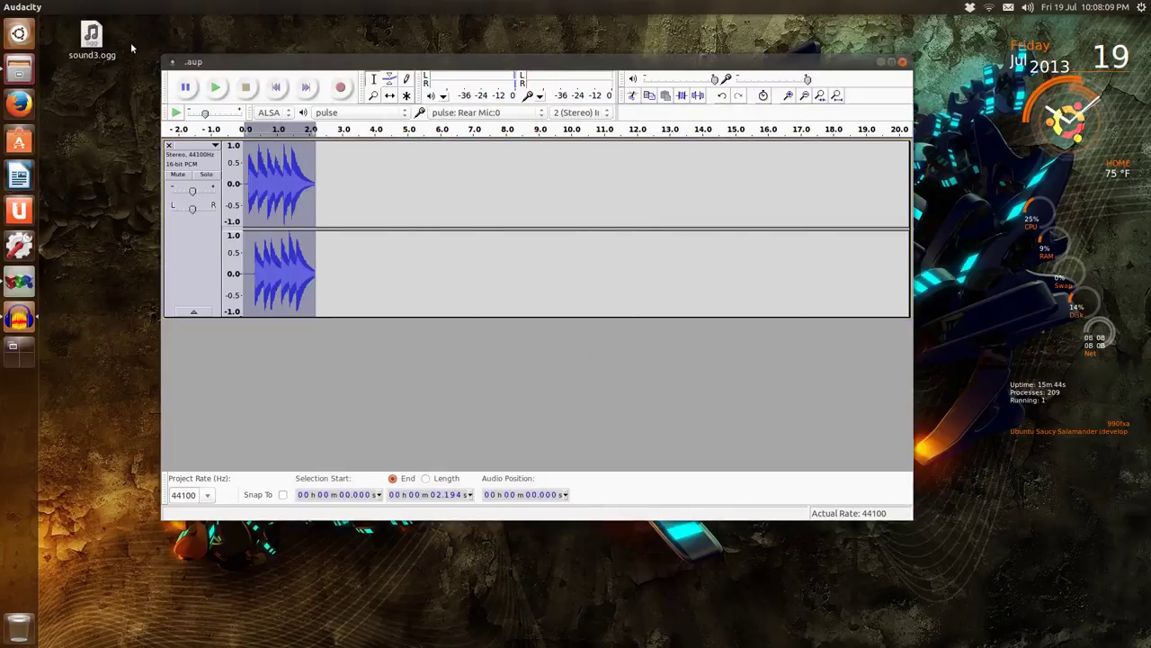
Close Audacity without saving, then play sound3.ogg from the desktop and close its player.
click(903, 63)
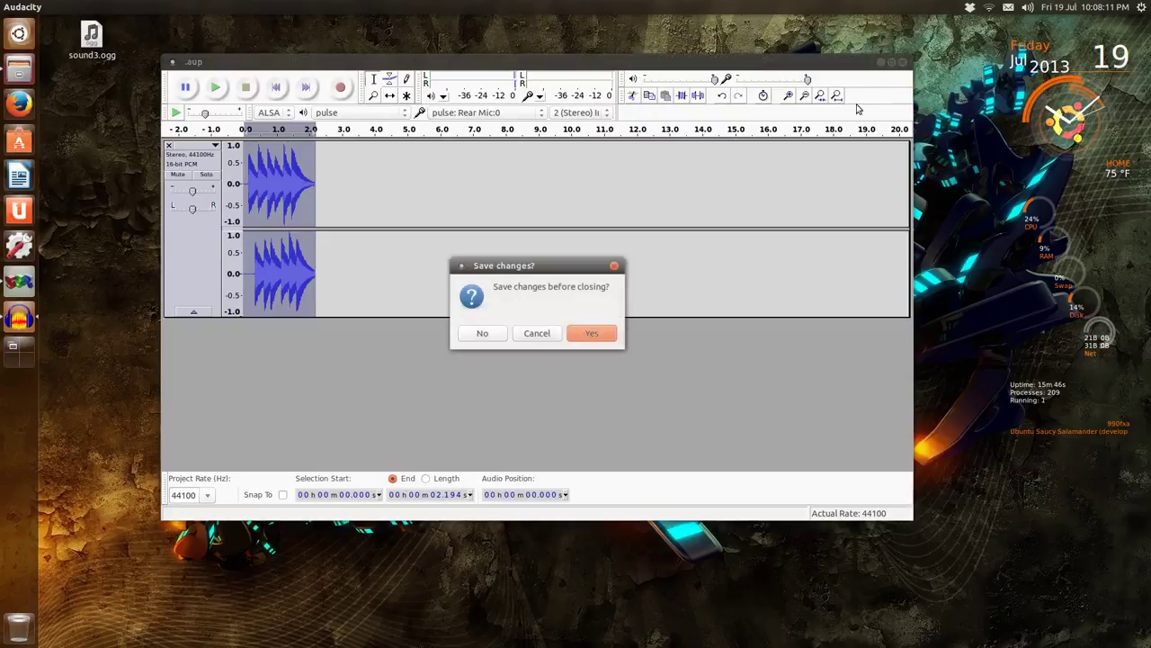
click(482, 333)
drag(91, 36, 304, 240)
double_click(282, 239)
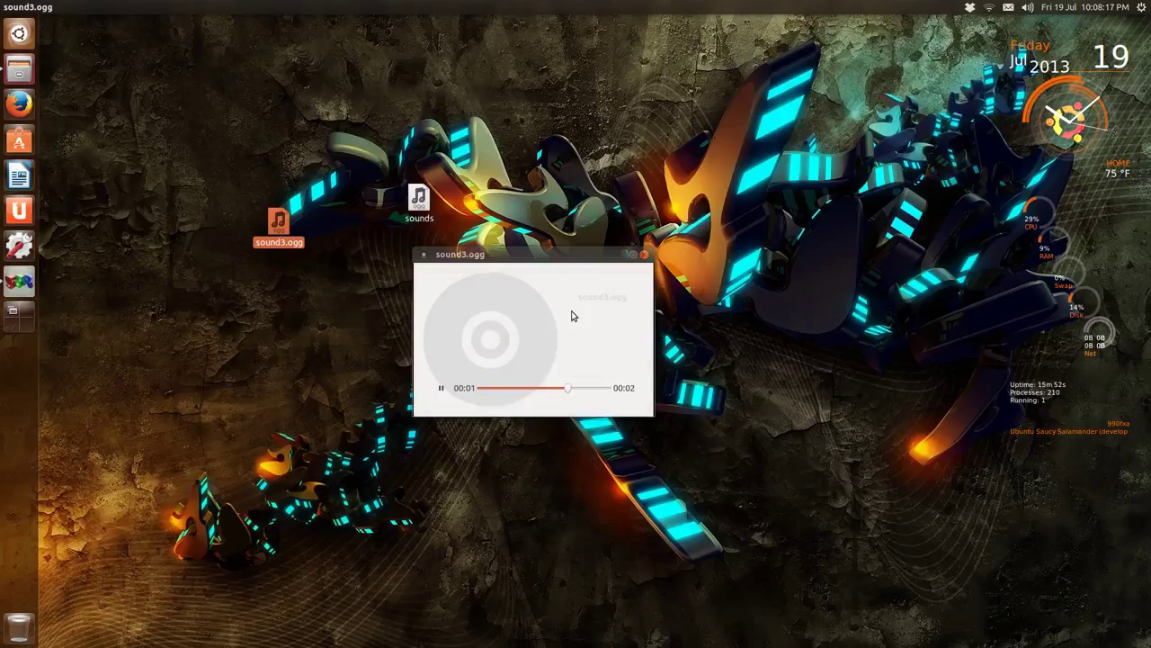
click(645, 255)
click(390, 343)
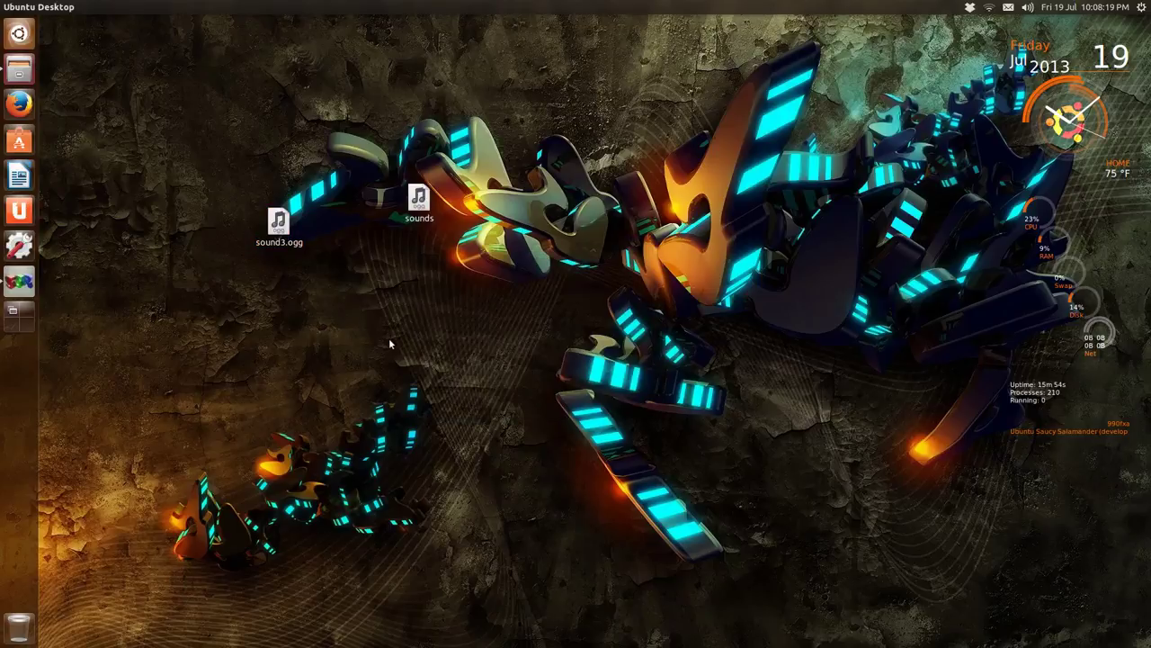
Copy the name 'desktop-login.ogg' from its Properties dialog in Files and close the dialog.
click(29, 79)
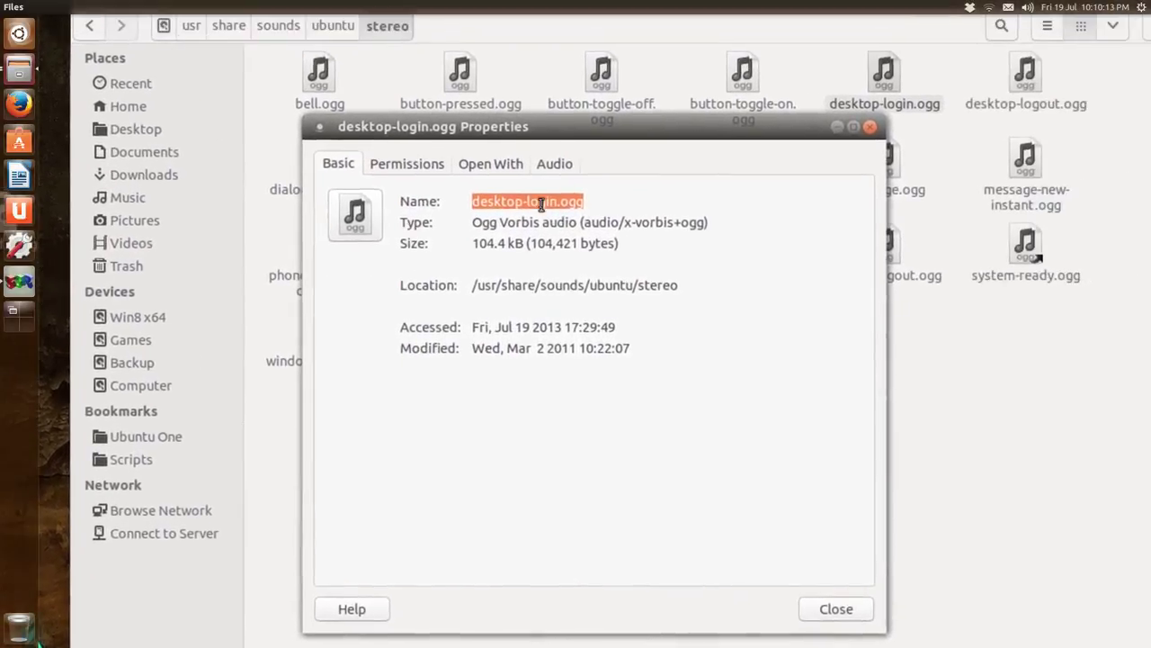
right_click(542, 201)
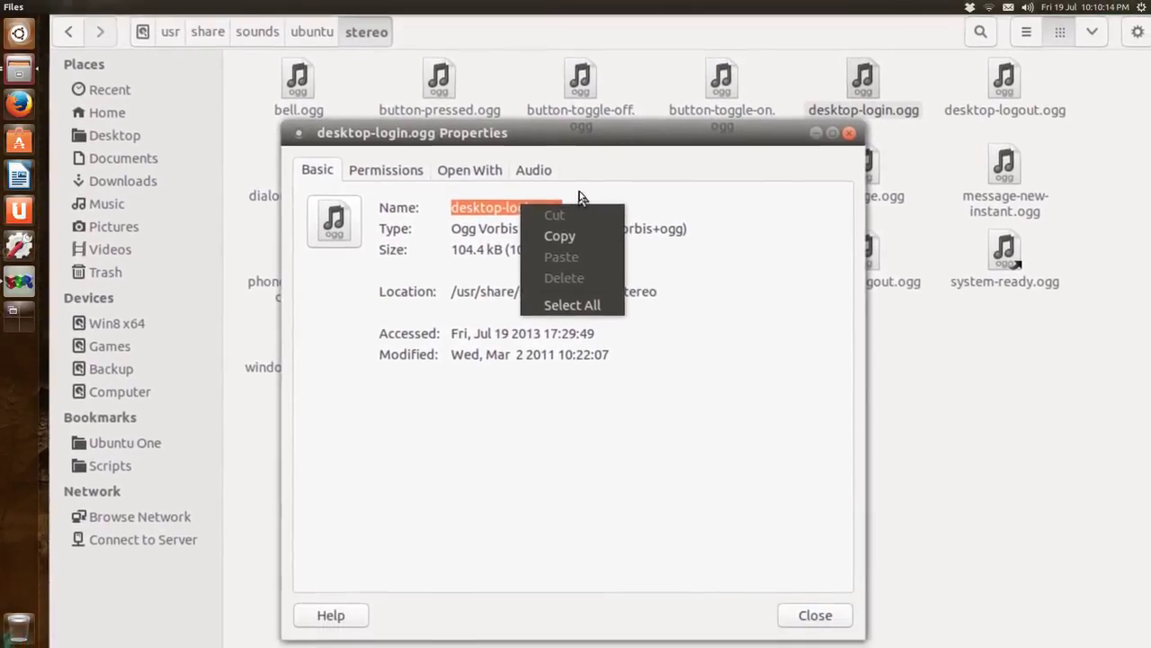
click(581, 223)
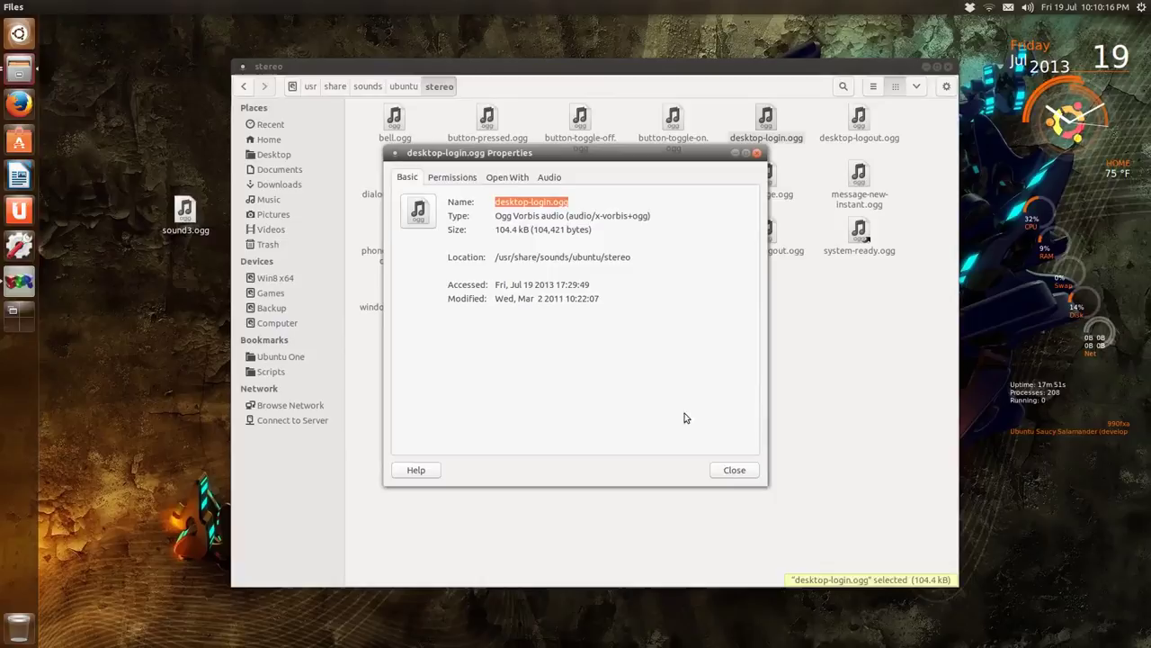
click(735, 470)
Rename the desktop's sound3.ogg to desktop-login.ogg, fixing the doubled .ogg extension.
click(185, 211)
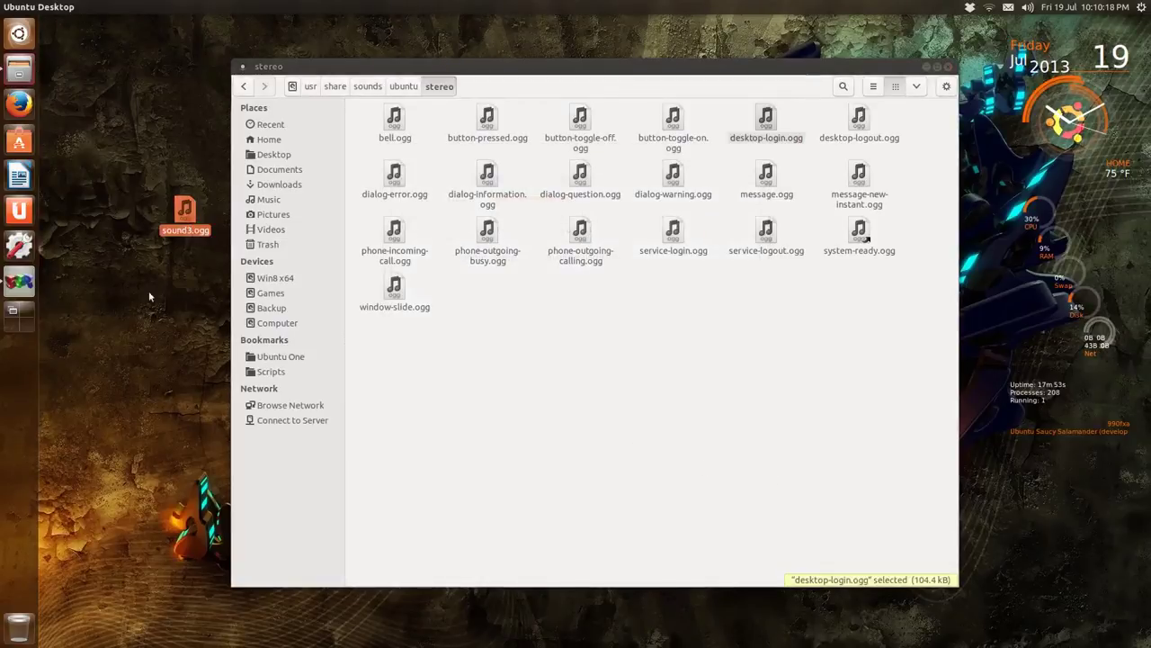
key(F2)
key(ctrl+v)
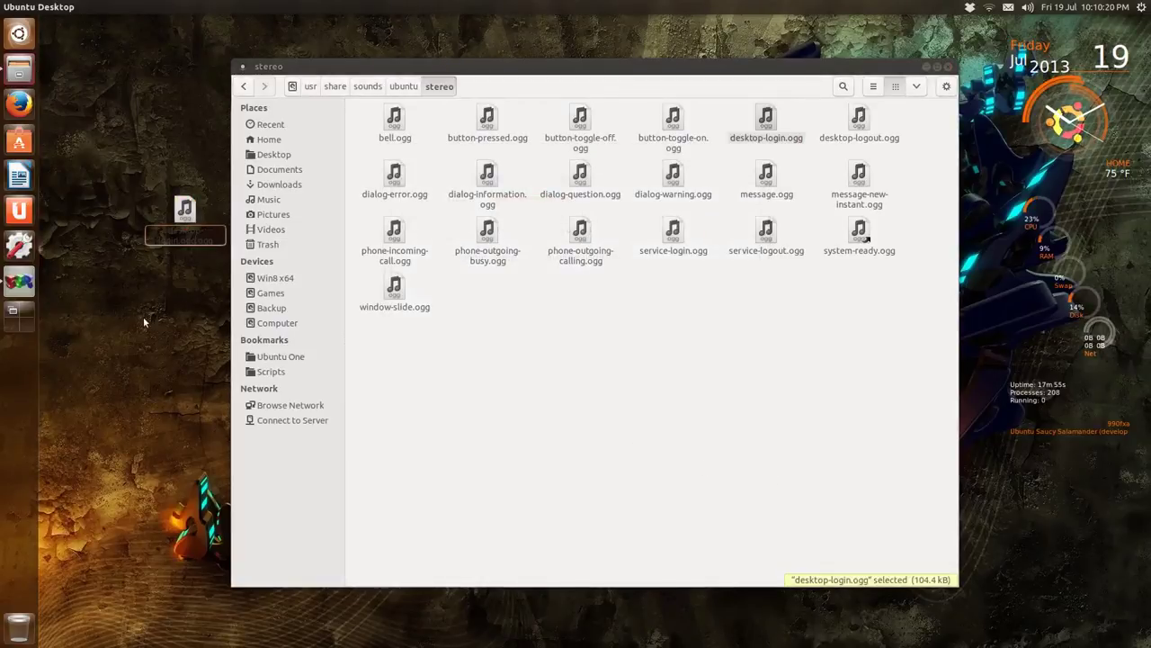
key(Return)
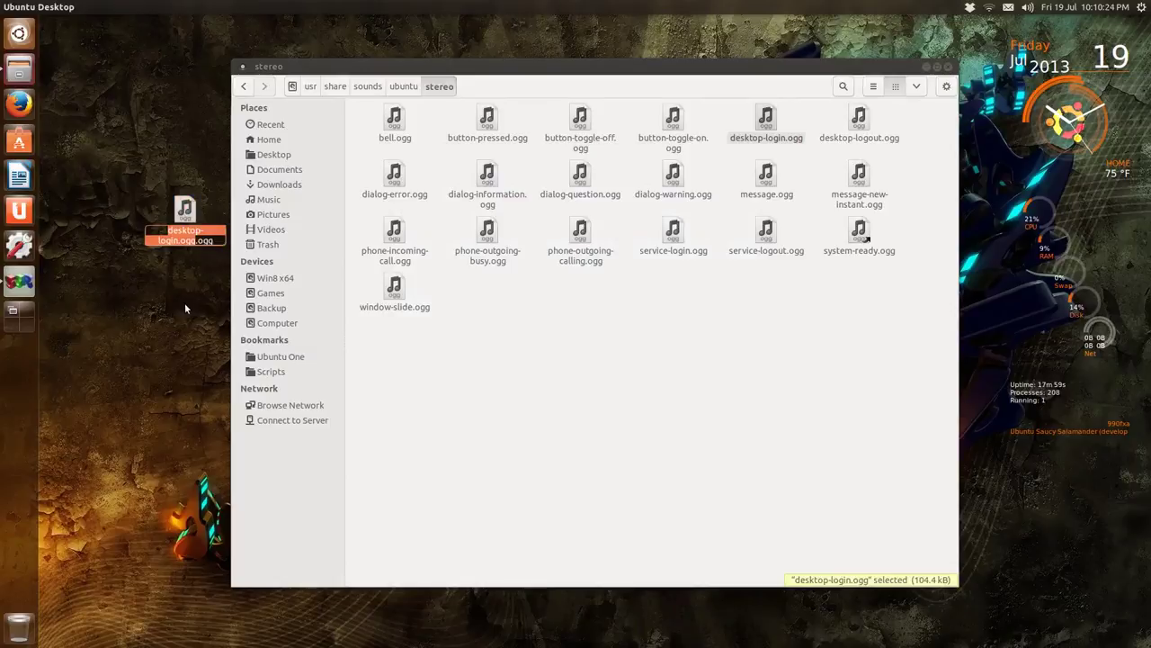
key(F2)
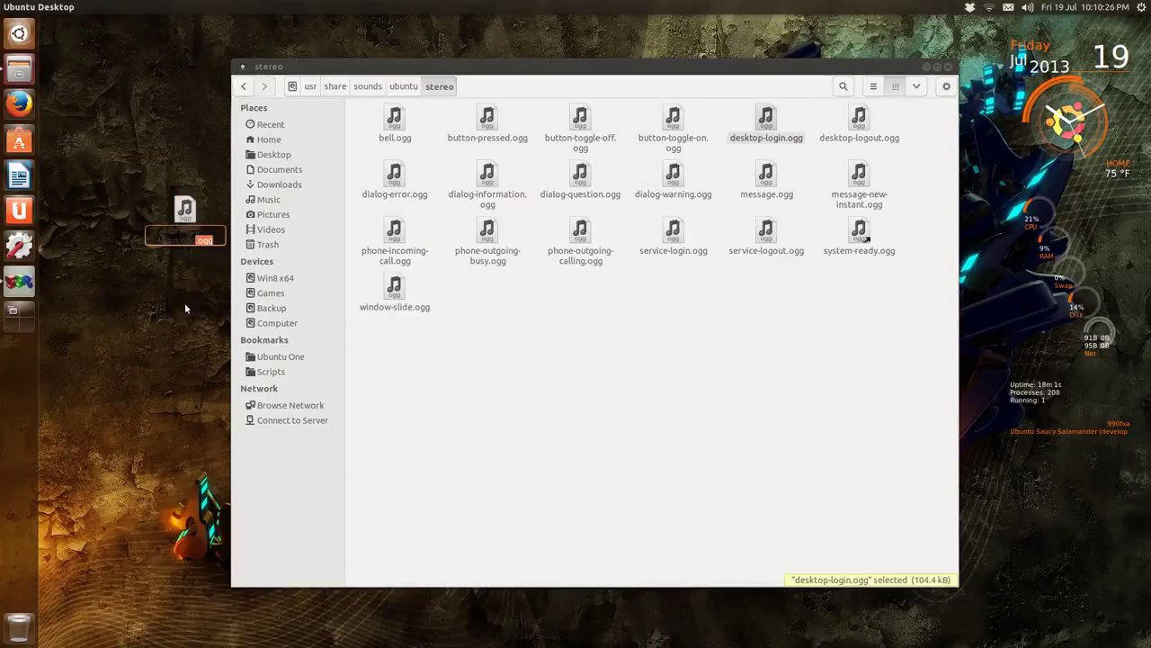
key(Return)
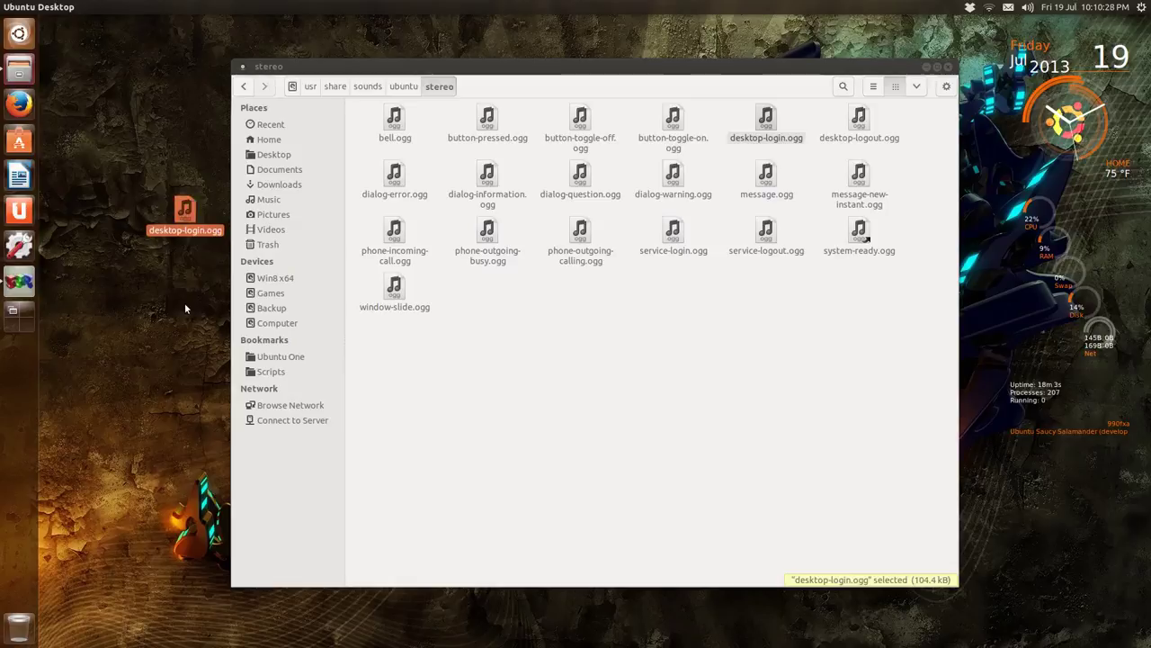
Close the Files window showing the stereo sounds folder.
click(179, 294)
click(795, 319)
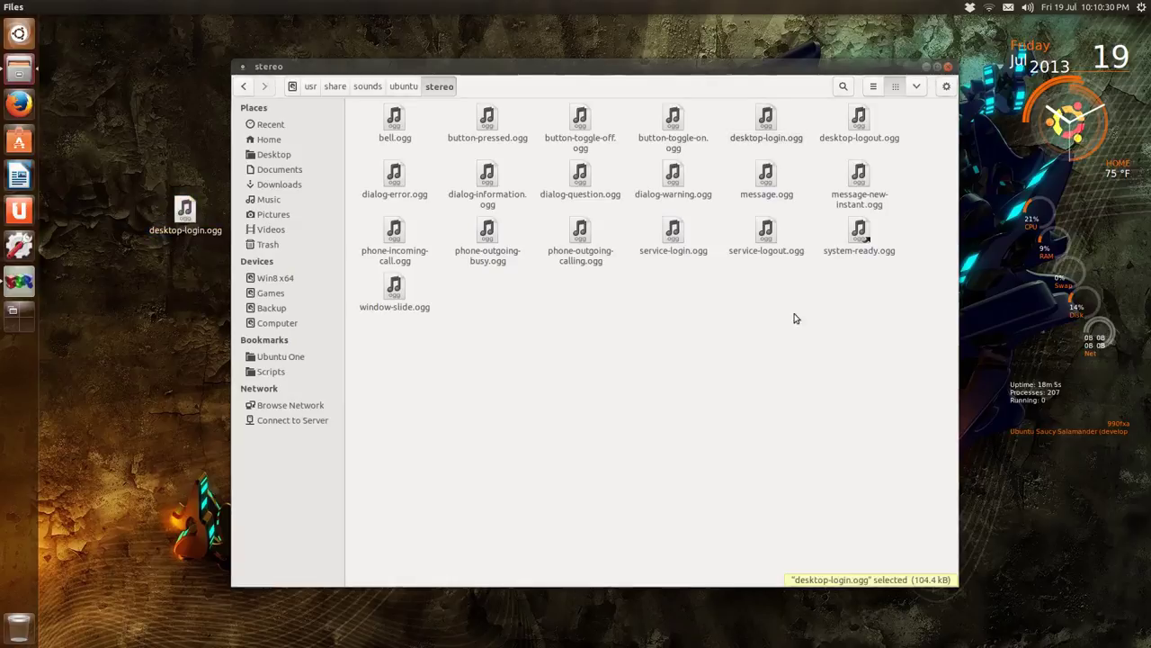
click(949, 67)
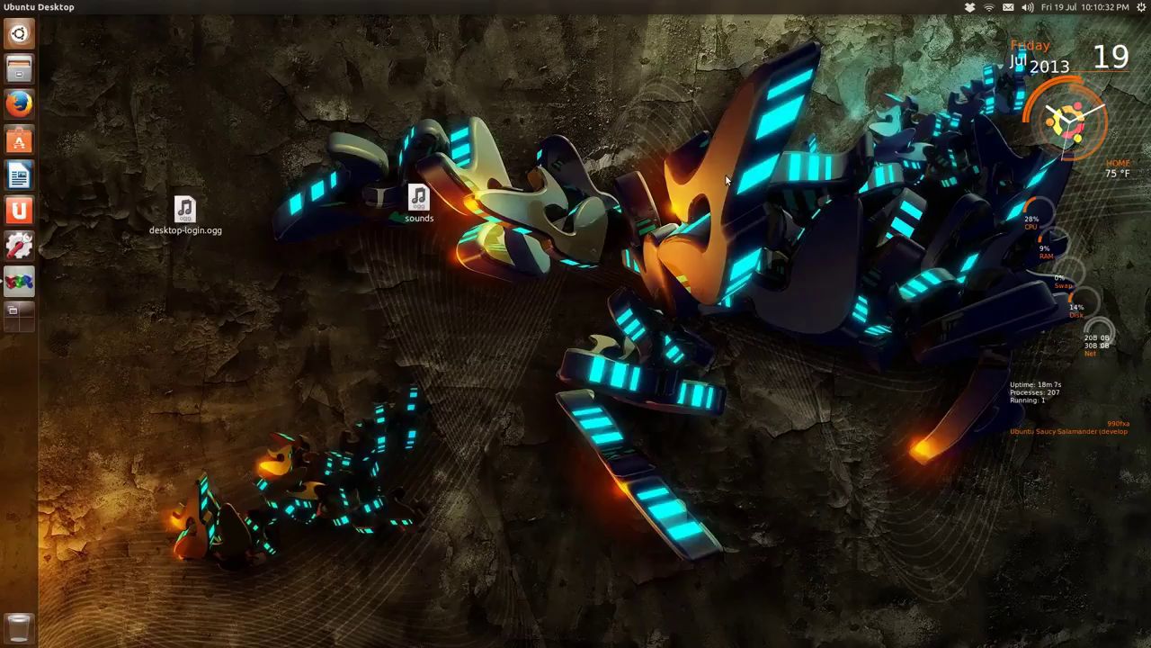
Run 'sudo nautilus' in a new terminal and enter the account password.
key(ctrl+alt+t)
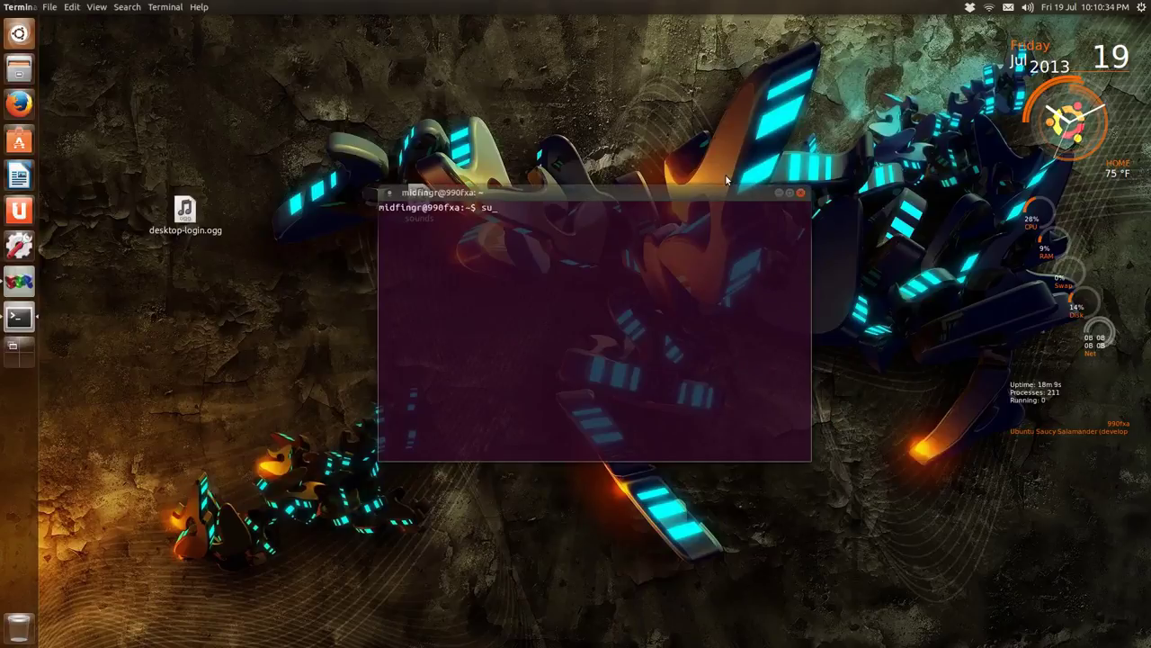
text(sudo naut)
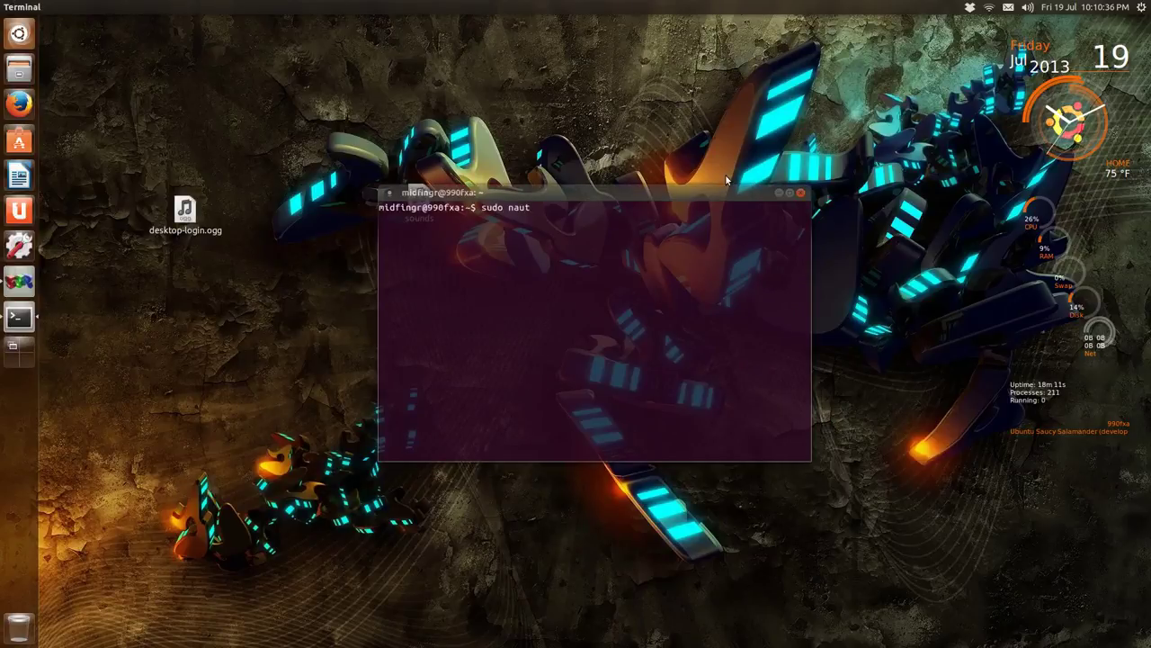
text(ilus)
key(Return)
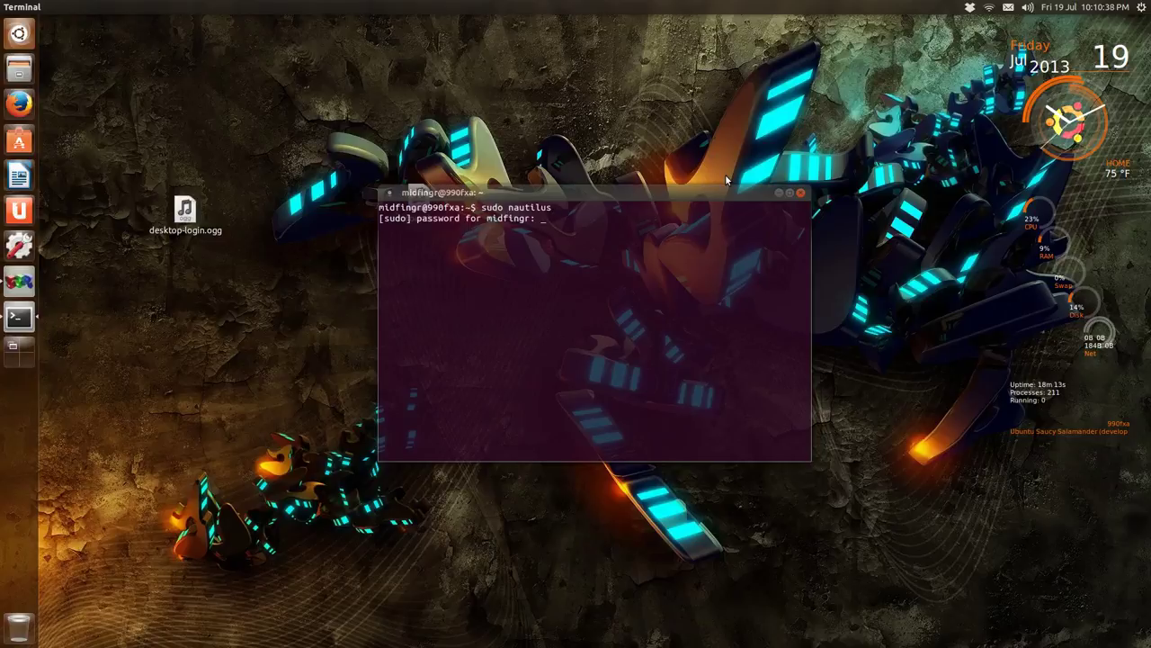
key(Return)
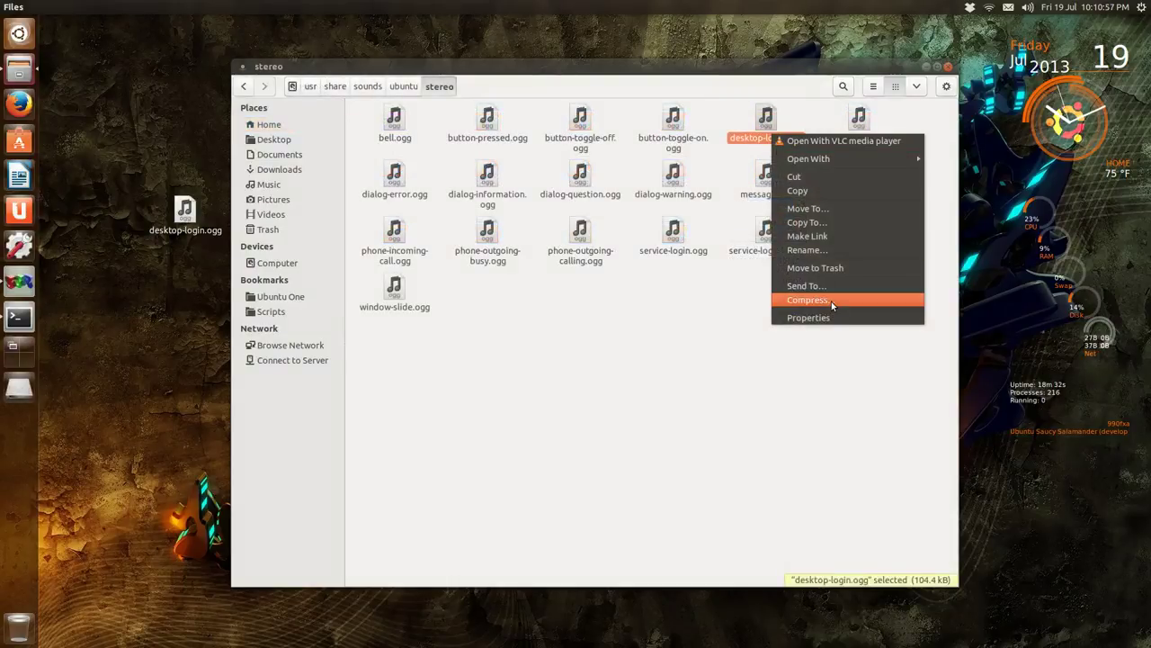
Compress the original desktop-login.ogg into a desktop-login.ogg.tar.gz backup in the stereo folder.
click(831, 301)
click(715, 359)
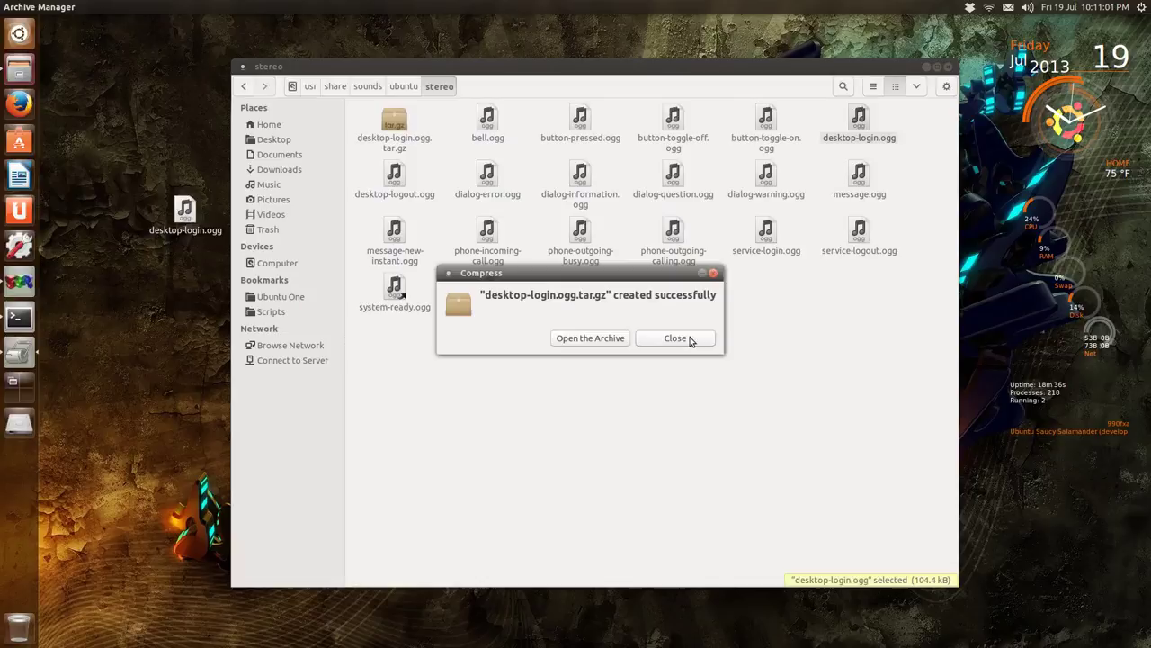
click(691, 341)
click(394, 126)
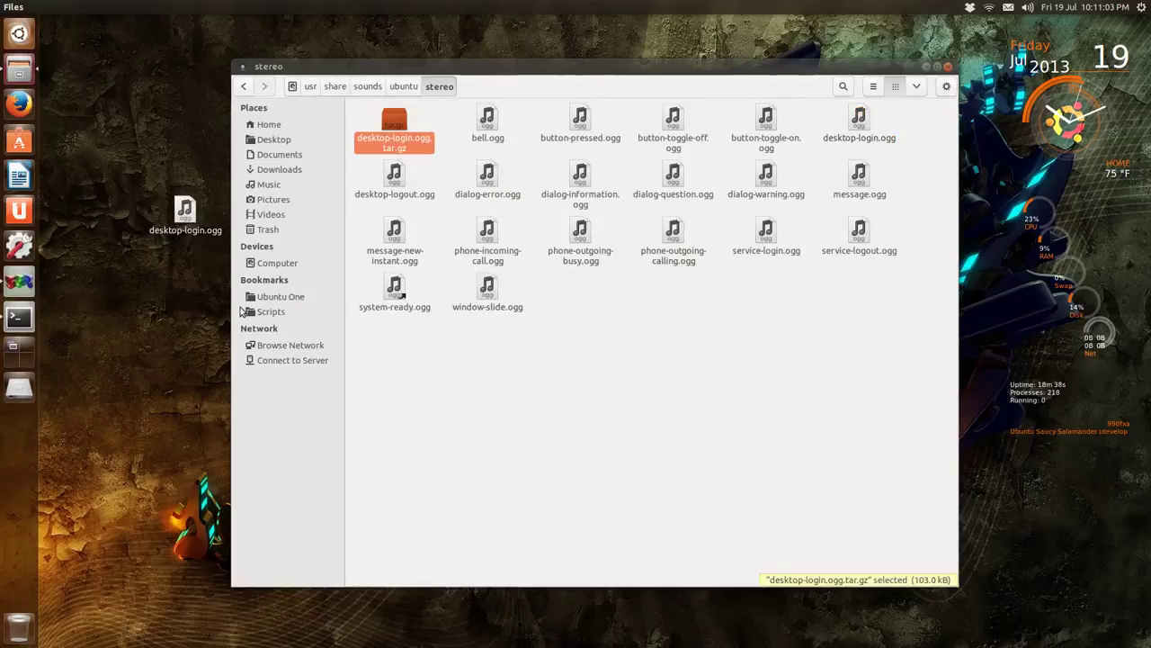
click(271, 311)
key(alt+Left)
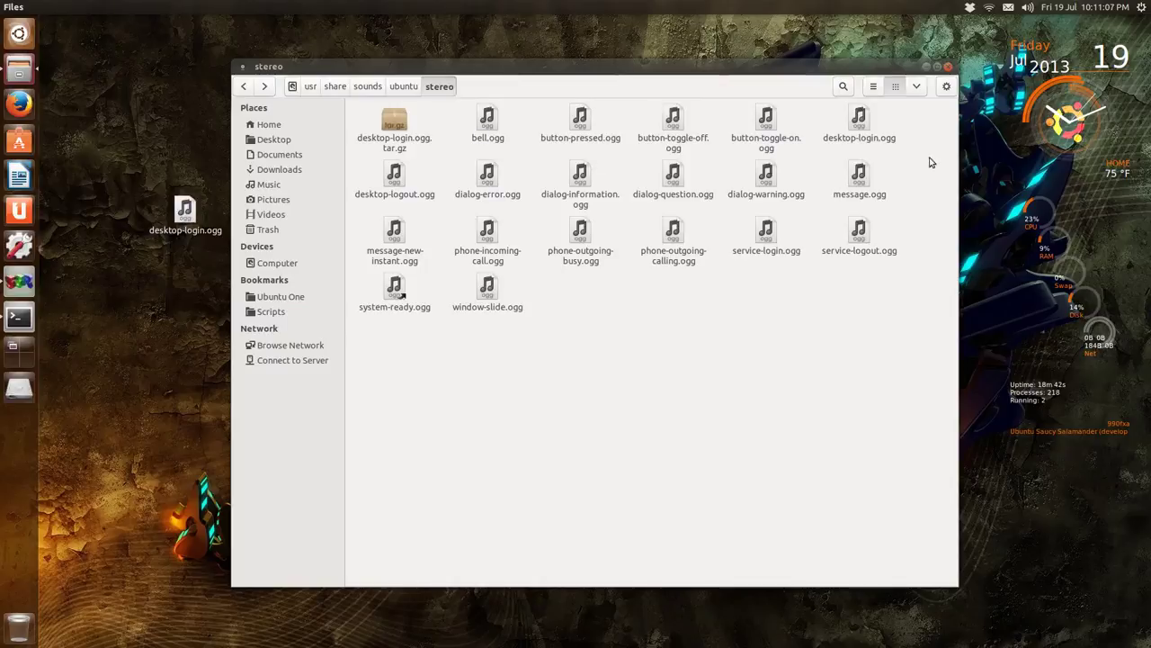
Permanently delete the original desktop-login.ogg and copy the new one from the desktop into stereo.
click(859, 126)
key(shift+Delete)
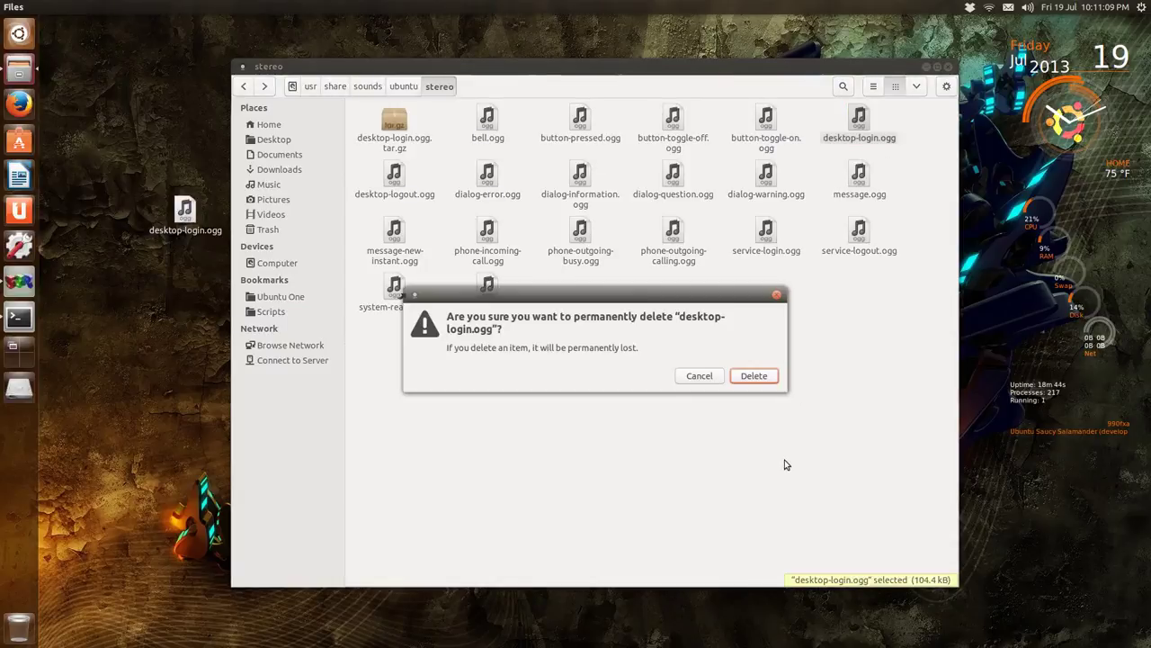
key(Return)
click(187, 215)
drag(187, 214, 701, 402)
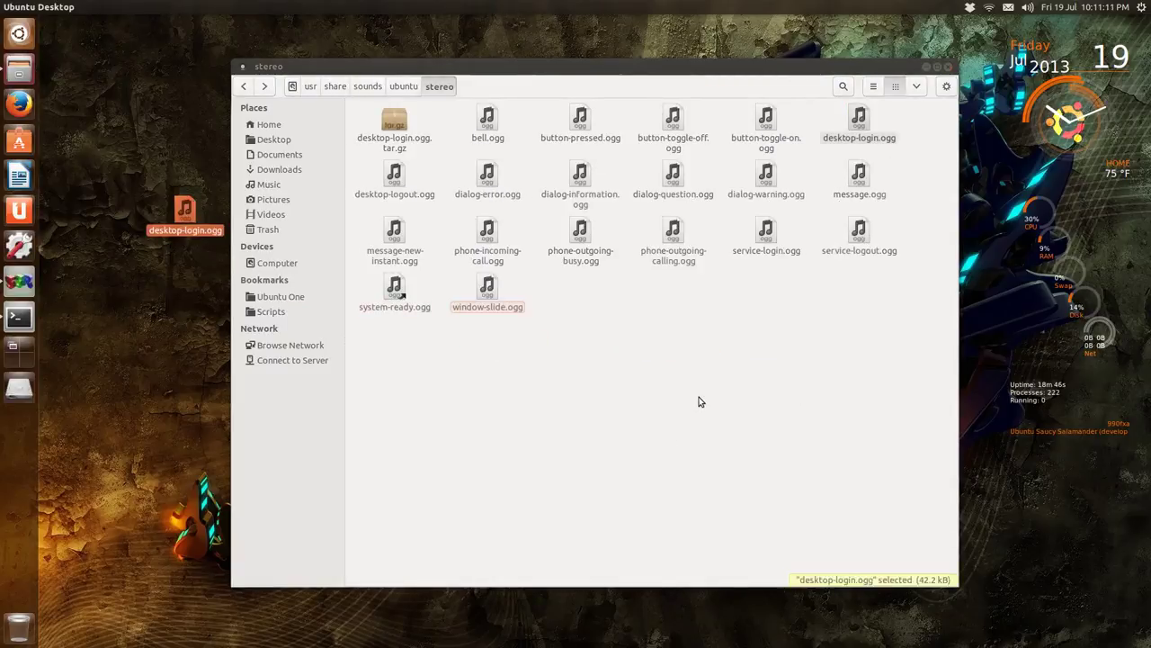
Play the new desktop-login.ogg to test it, then select it to check its 42.2 kB size.
click(864, 126)
key(Return)
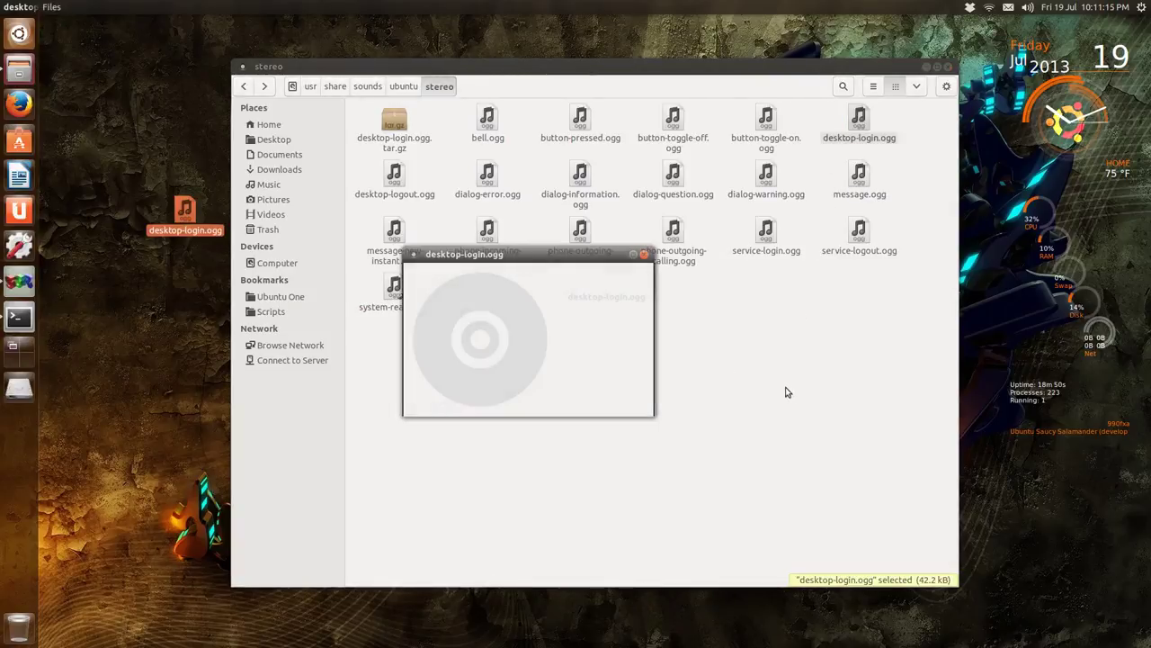
click(643, 256)
click(668, 360)
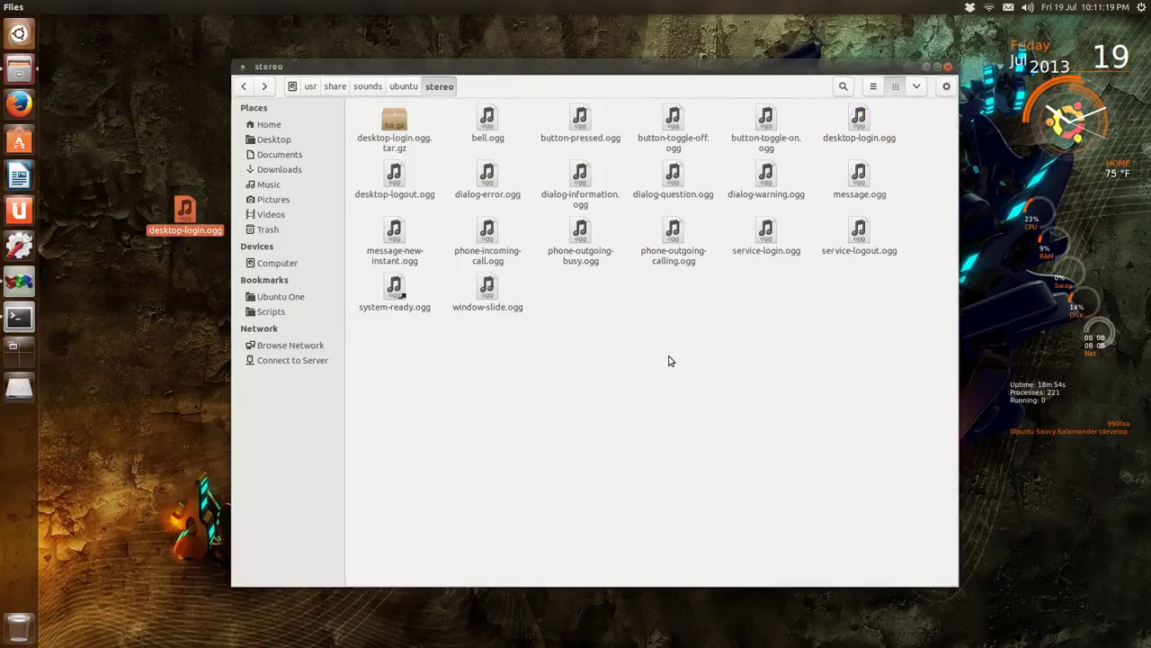
click(859, 126)
click(861, 340)
click(862, 144)
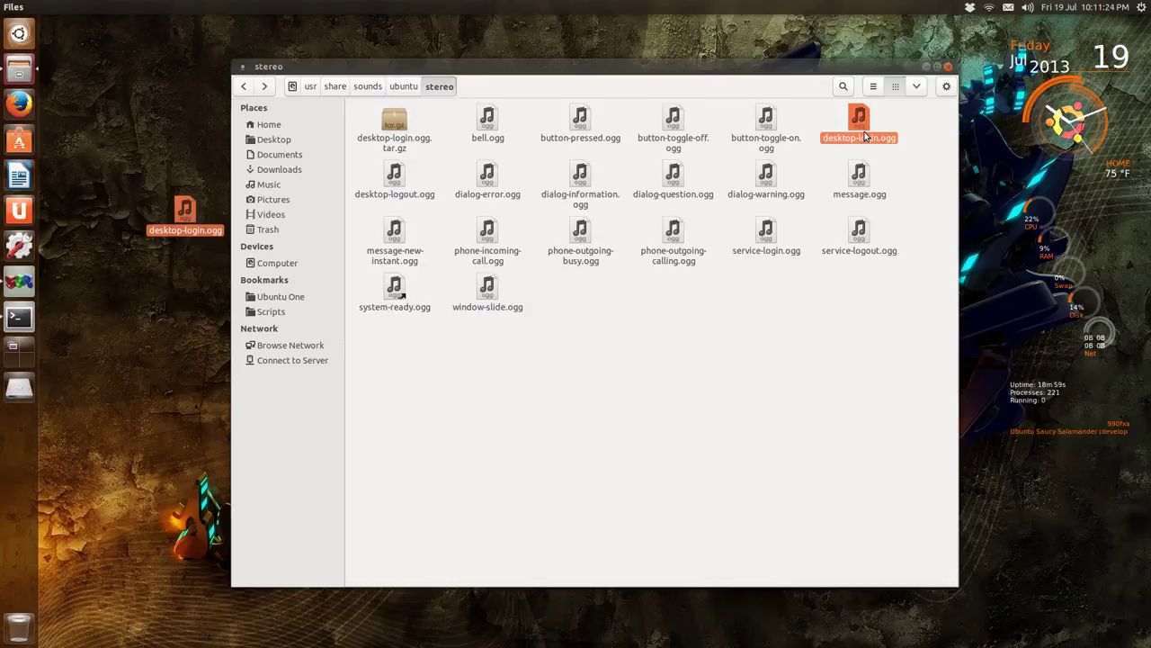
Check the desktop-login.ogg.tar.gz backup, then close the root Files window.
click(394, 132)
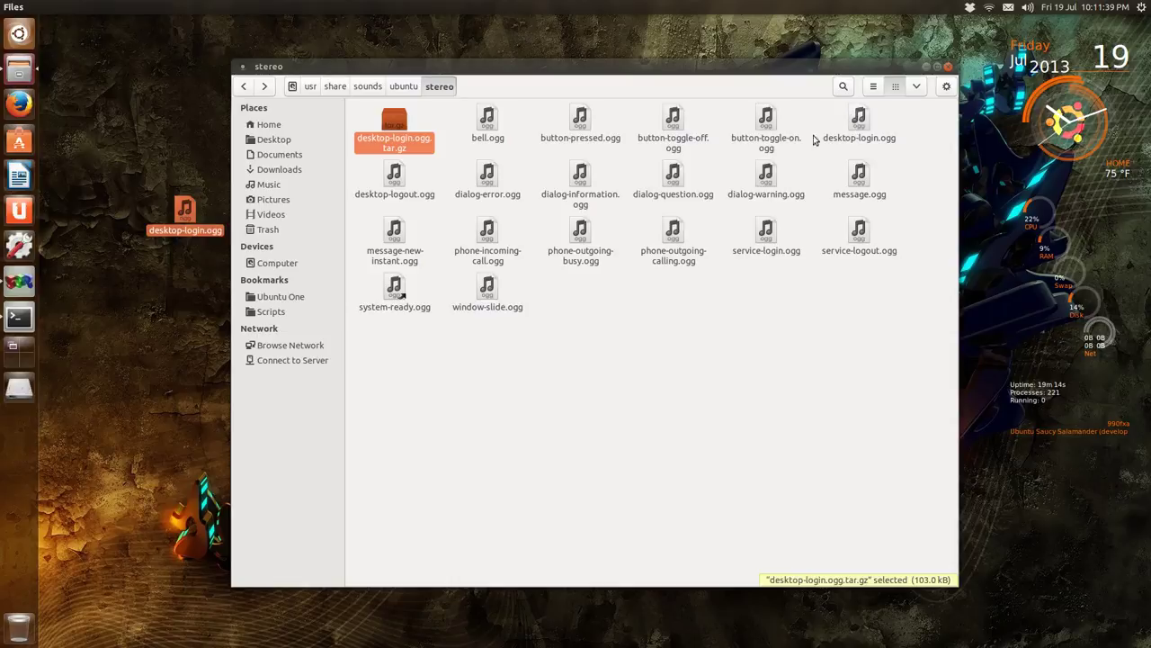
click(552, 368)
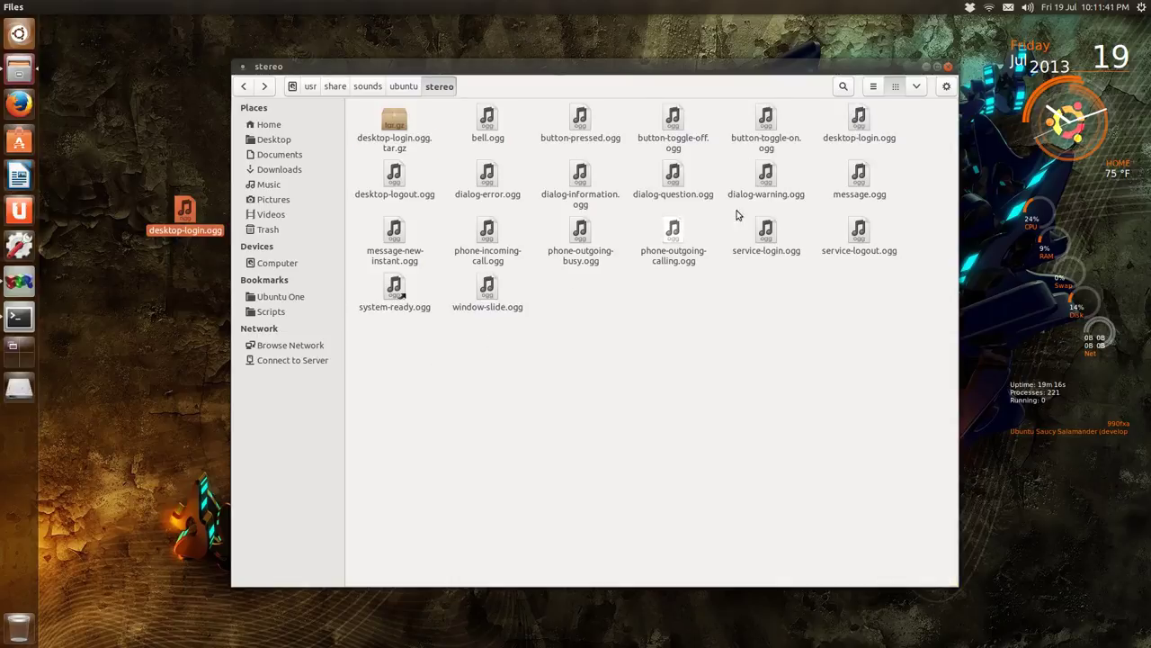
click(948, 67)
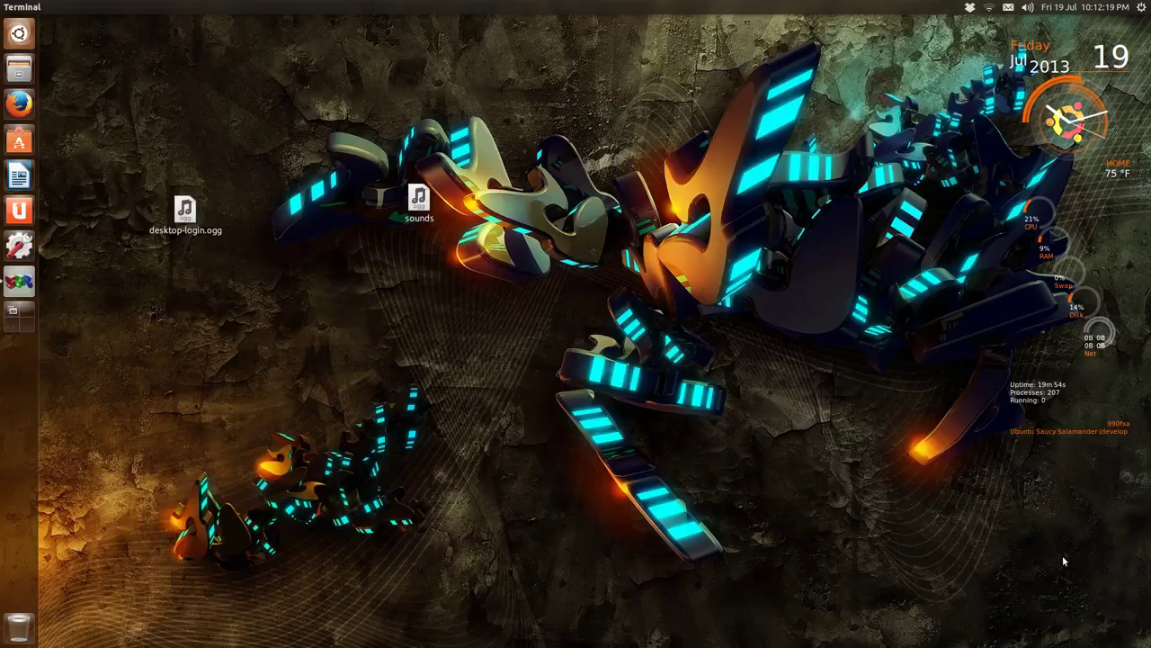
scroll(1062, 555, up, 2)
scroll(1063, 555, up, 2)
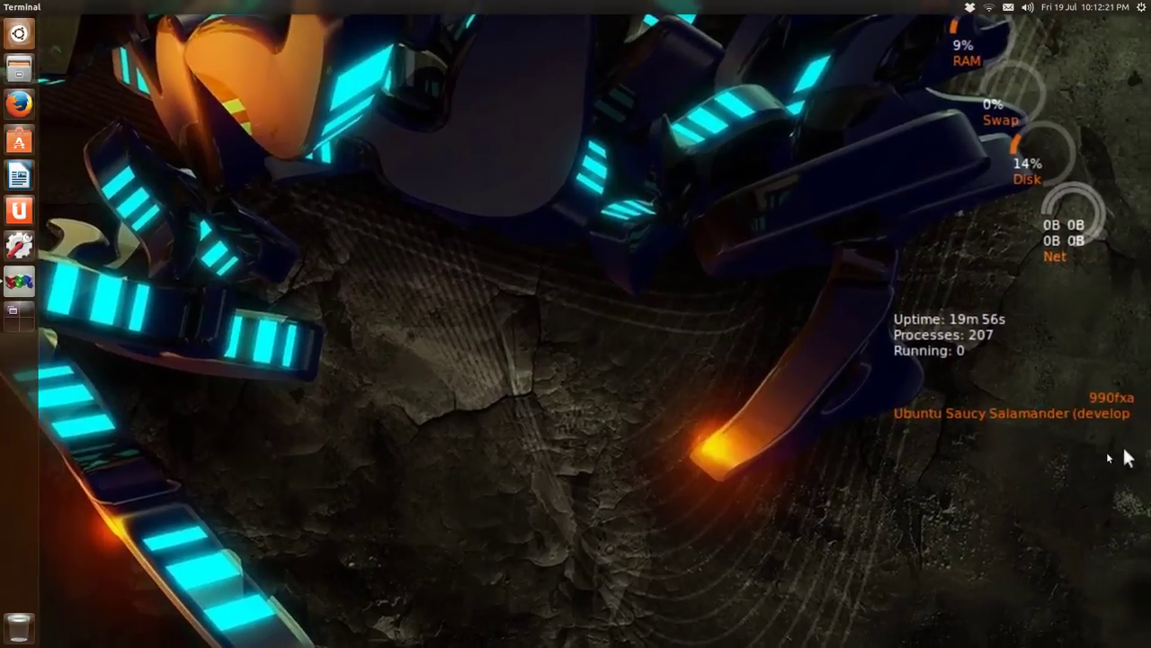
scroll(1124, 446, down, 4)
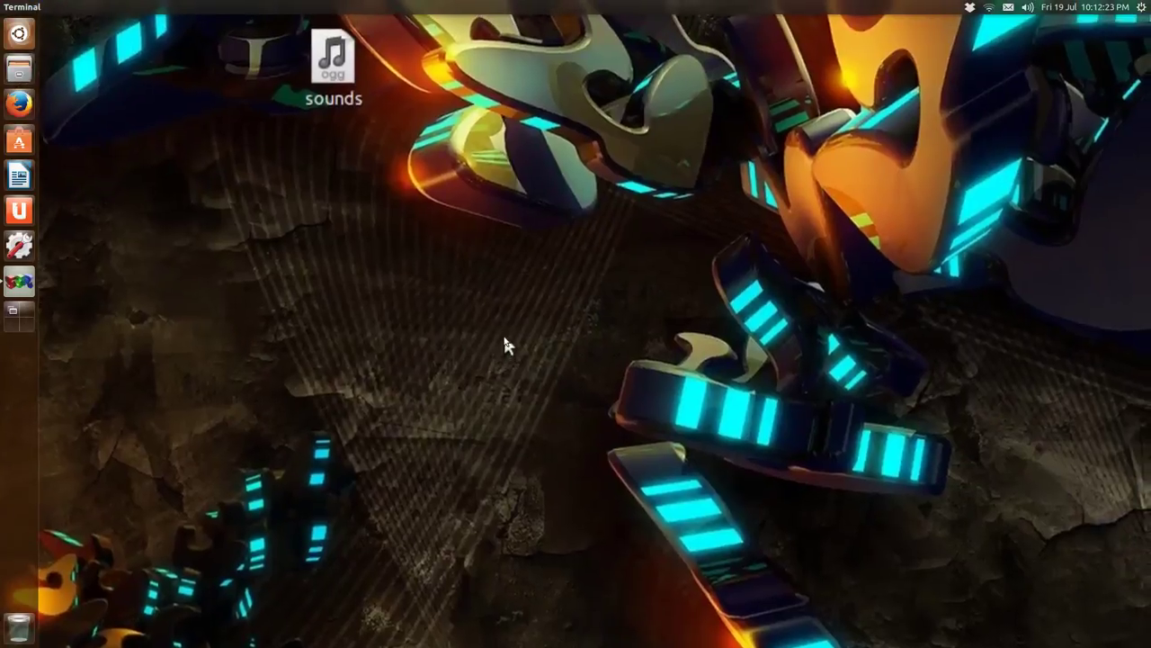
scroll(507, 344, down, 2)
click(504, 336)
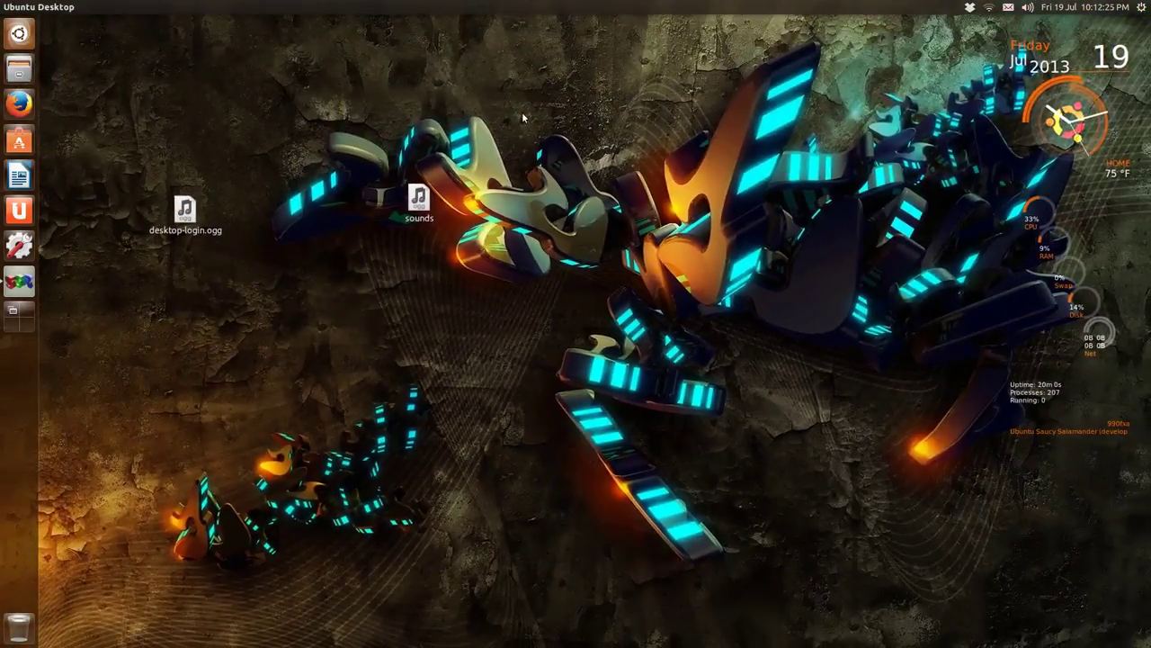